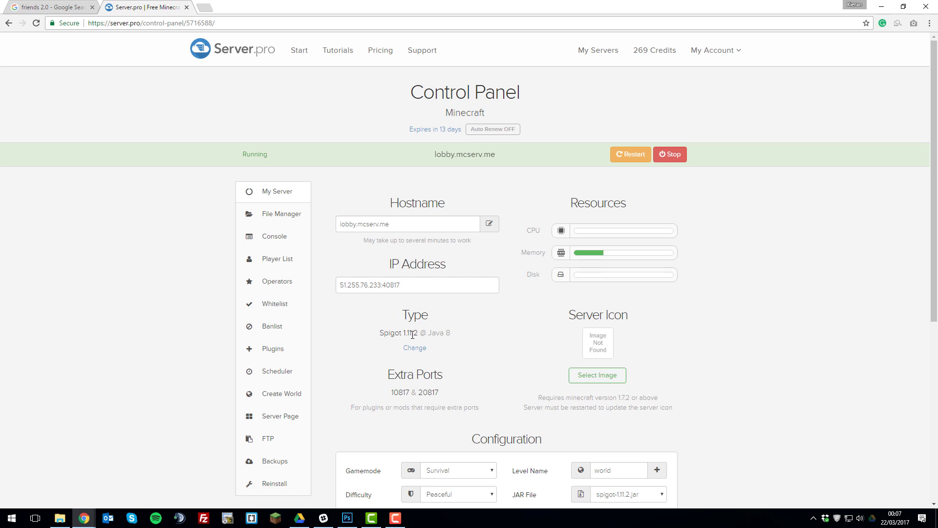
Step: Install the latest Friends2.0 Spigot plugin (2.5.2.4-BETA) and restart the server
click(285, 352)
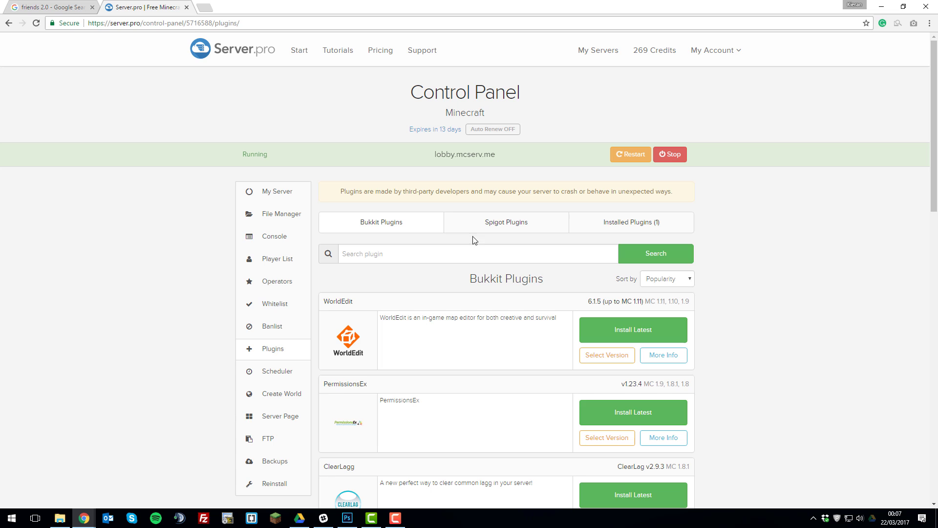
click(484, 230)
click(446, 256)
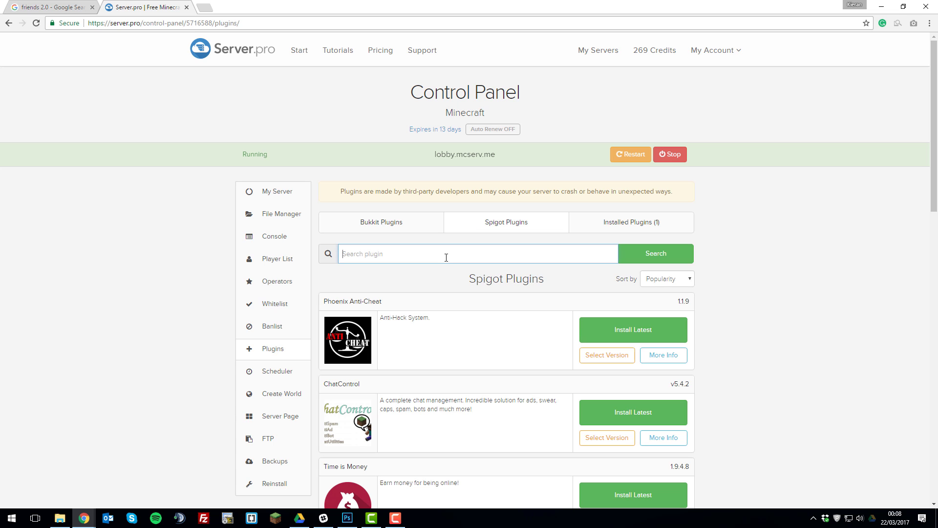
text(Friends2.0)
click(684, 251)
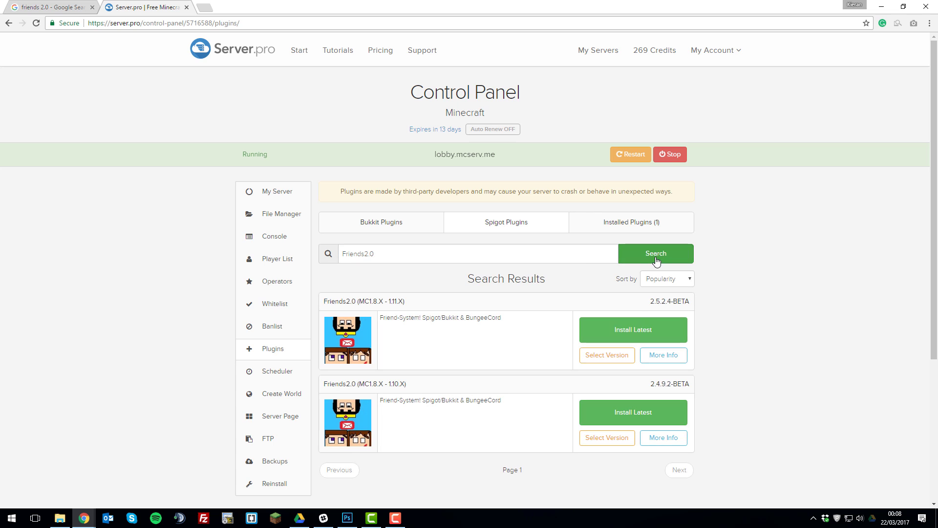
click(626, 335)
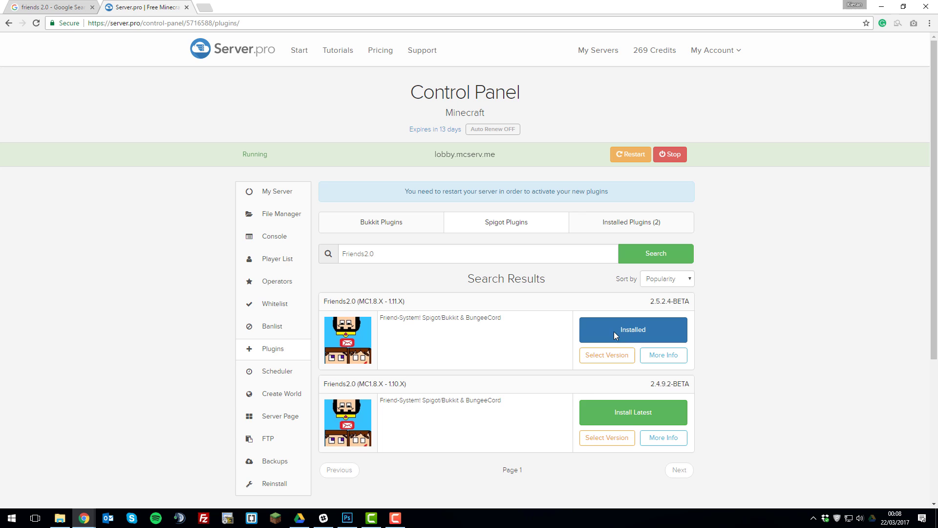
click(641, 155)
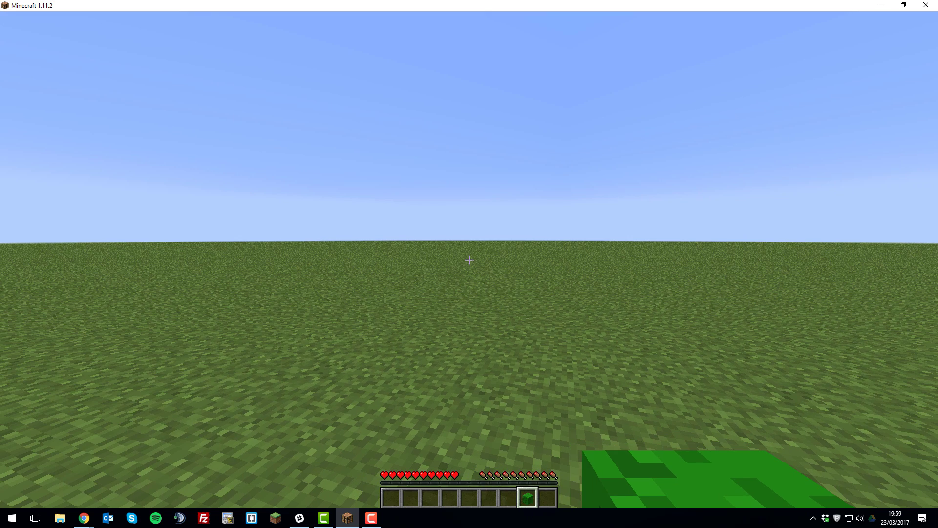
scroll(469, 260, up, 1)
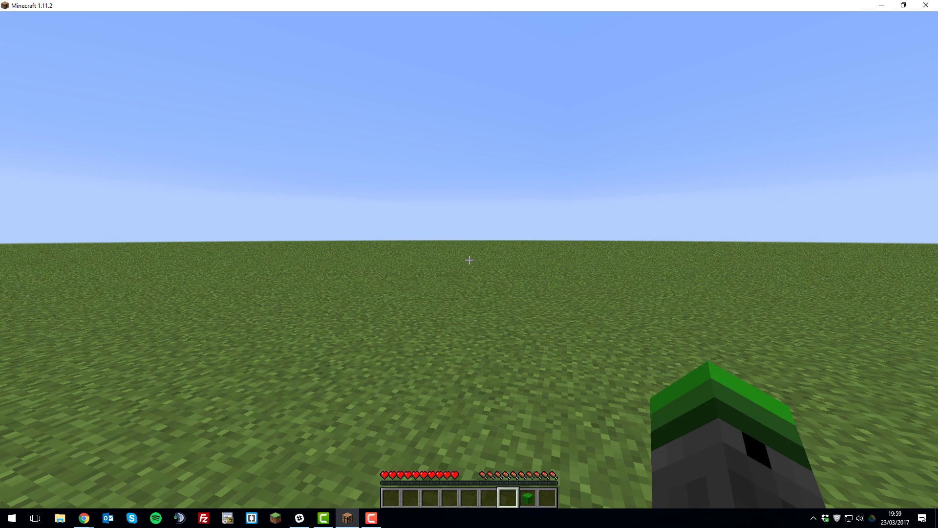
scroll(469, 260, down, 1)
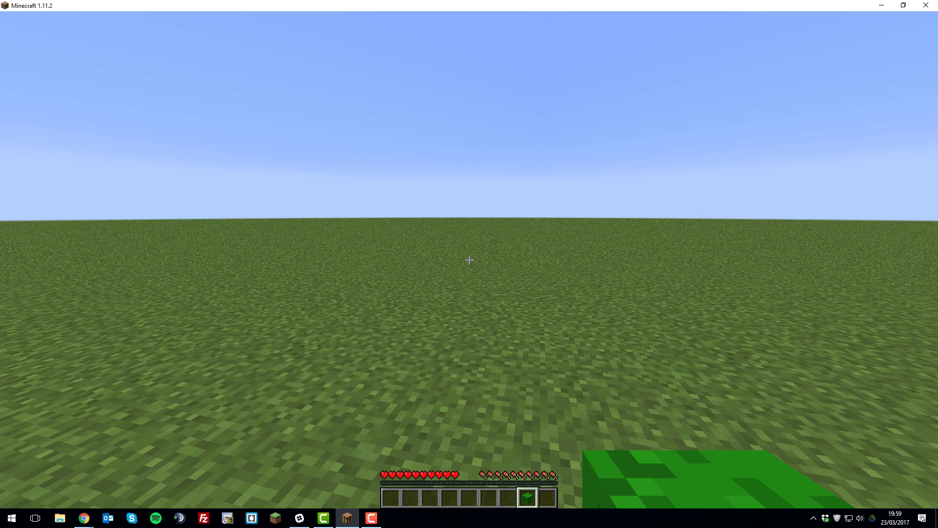
right_click(469, 260)
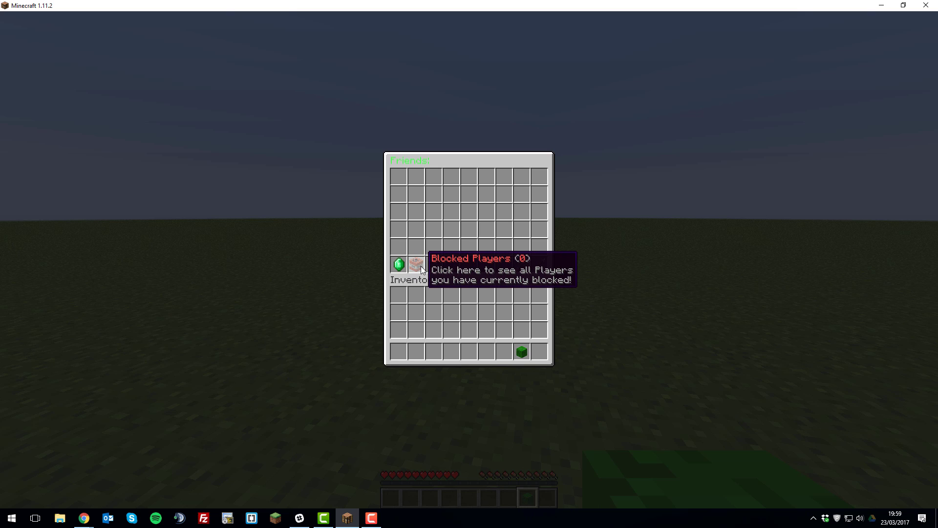
click(435, 266)
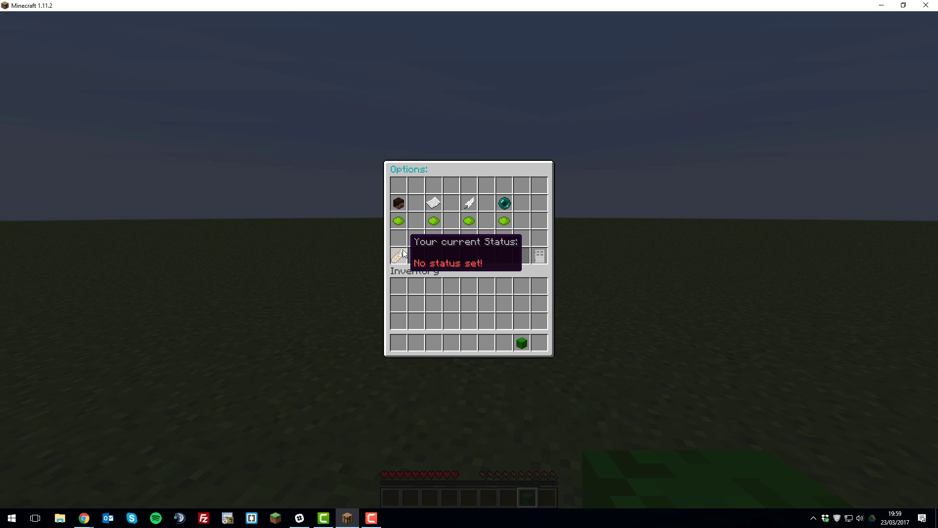
Step: Display pages 1, 2 and 3 of the /f help command list in chat
key(Escape)
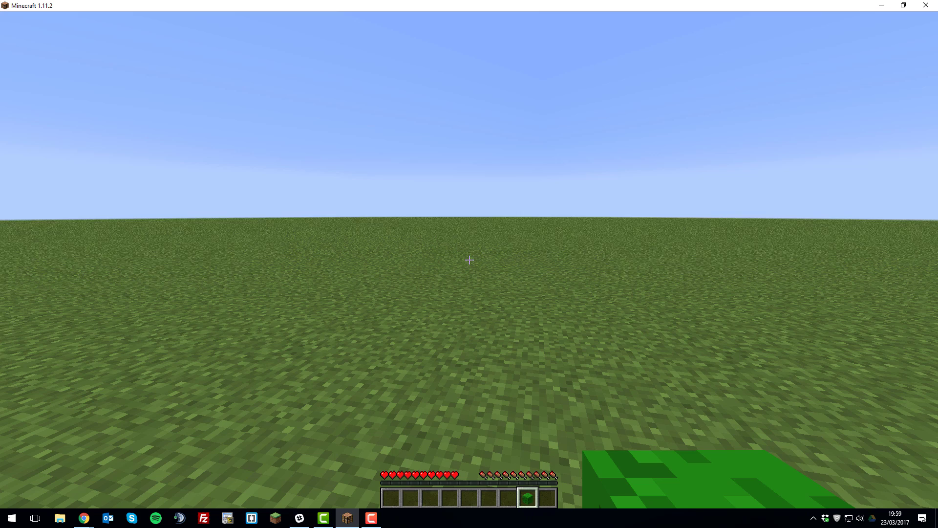
text(t/f help)
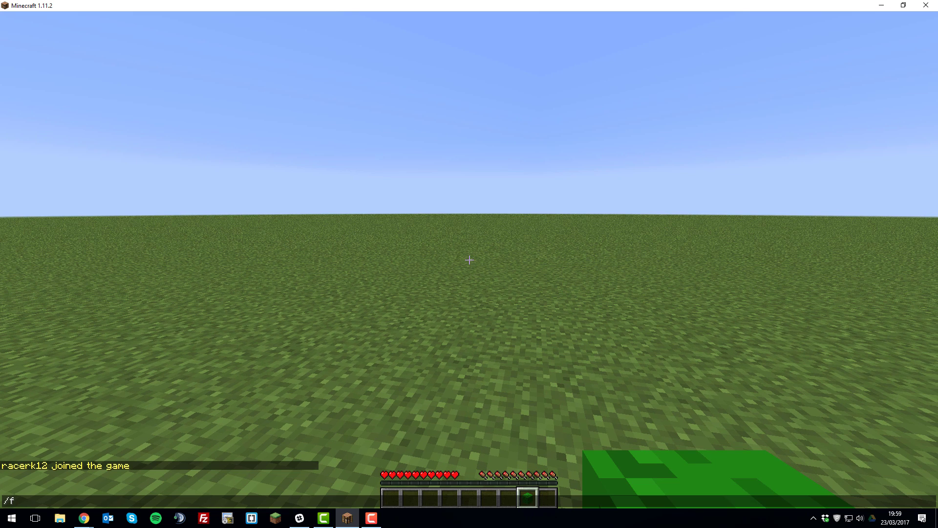
key(Return)
key(t)
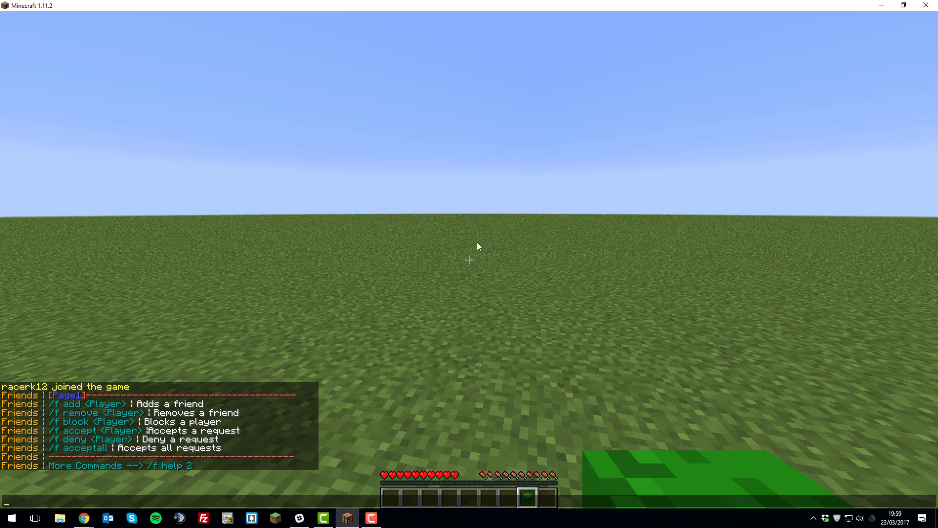
key(Up)
click(124, 461)
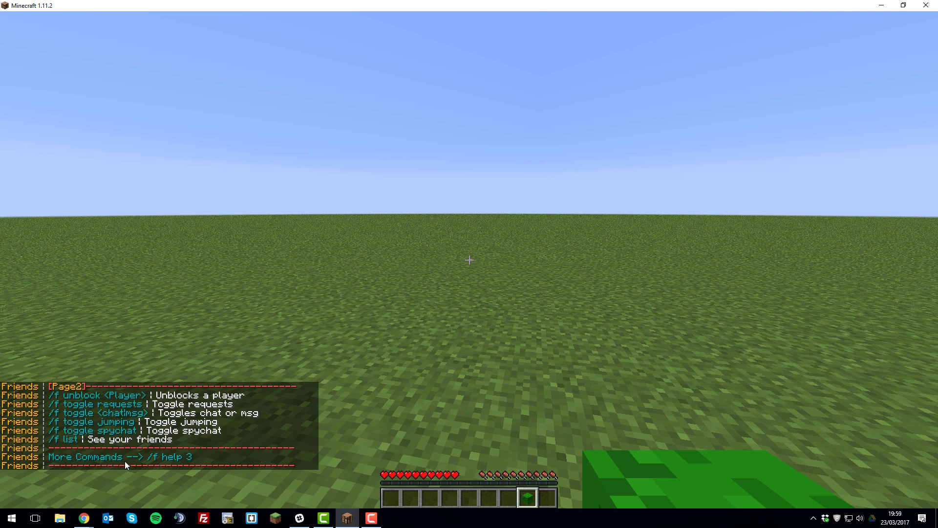
key(t)
key(Up)
key(BackSpace)
text(3)
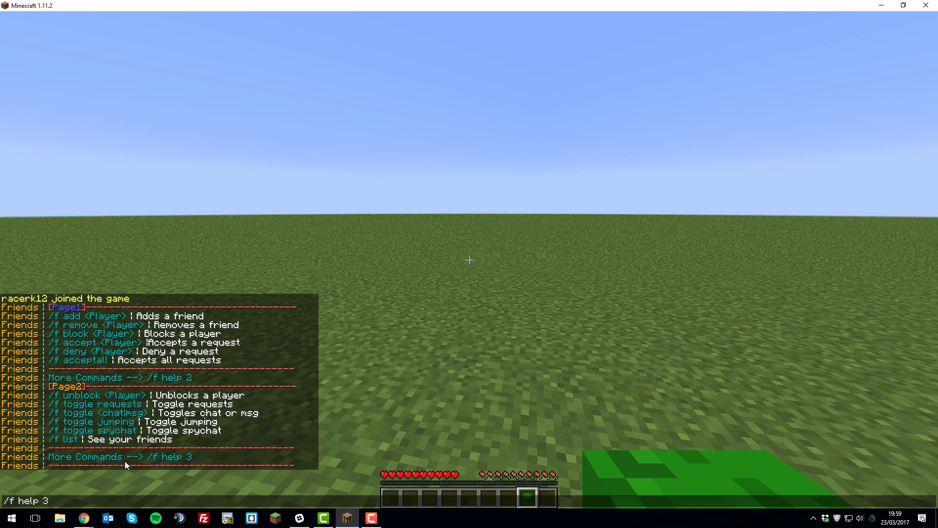
key(Return)
key(t)
scroll(203, 379, up, 1)
scroll(135, 363, down, 1)
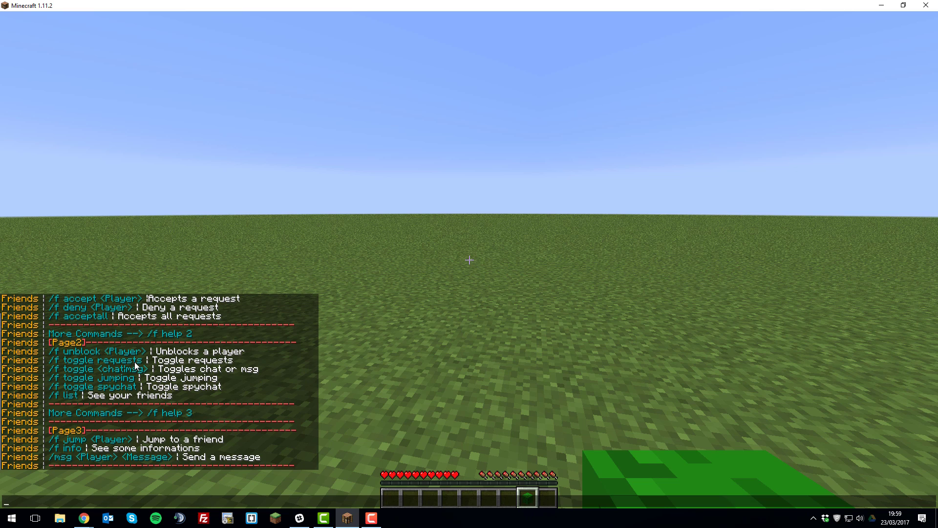
scroll(123, 388, up, 1)
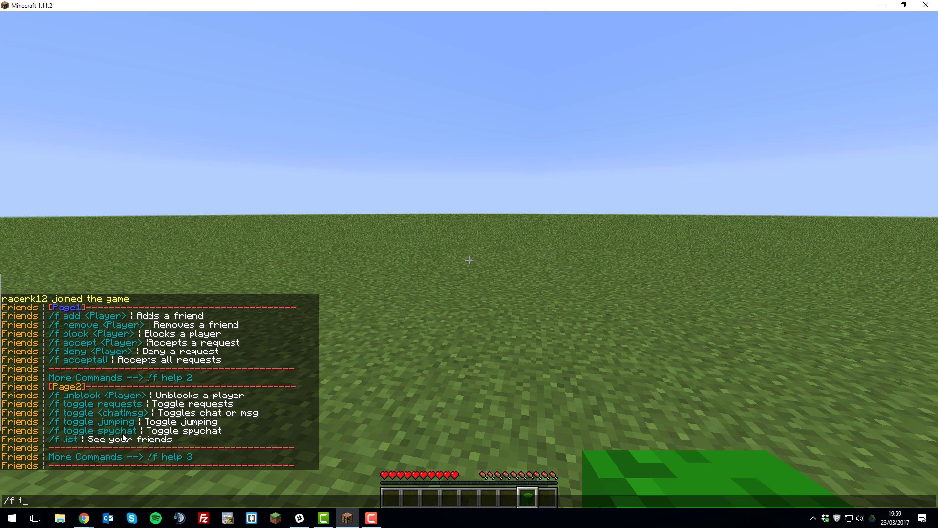
Step: Enable spy chat with /f toggle spychat and check the confirmation message
text(oggle spychat)
key(Return)
key(t)
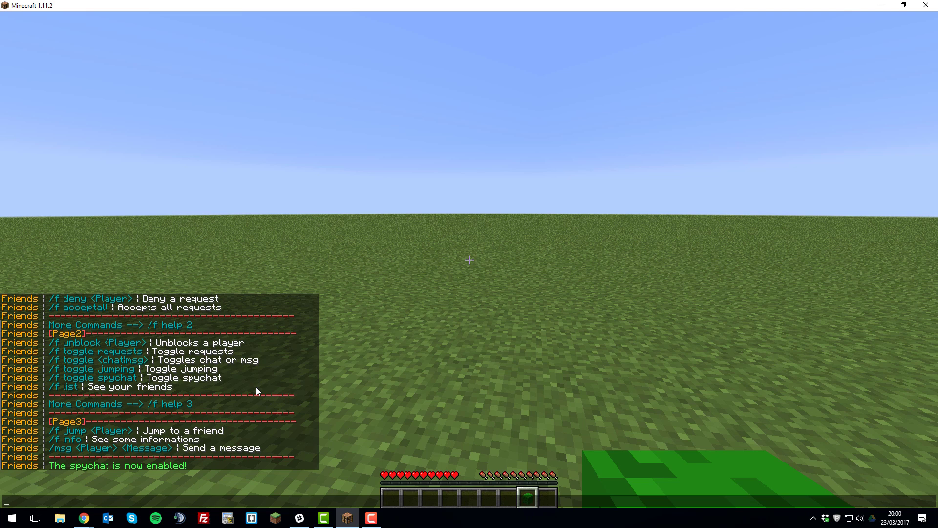
scroll(130, 416, up, 6)
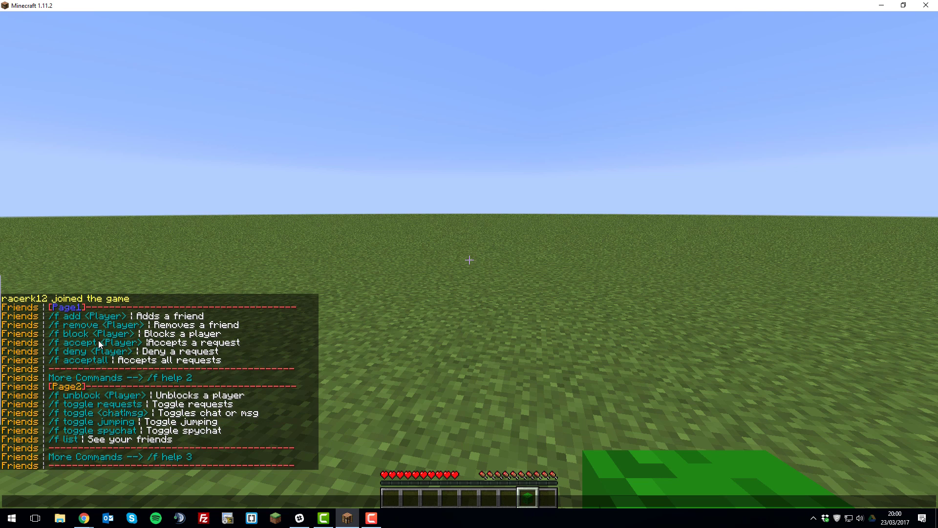
click(125, 350)
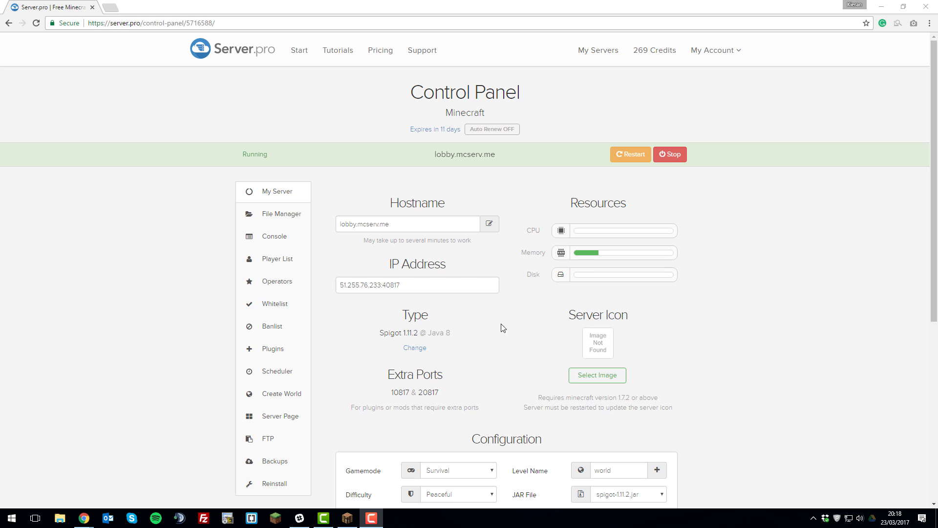
Step: Browse the File Manager to plugins/Friends2_0, showing config.yml, Messages.yml and MySQL.yml
click(294, 223)
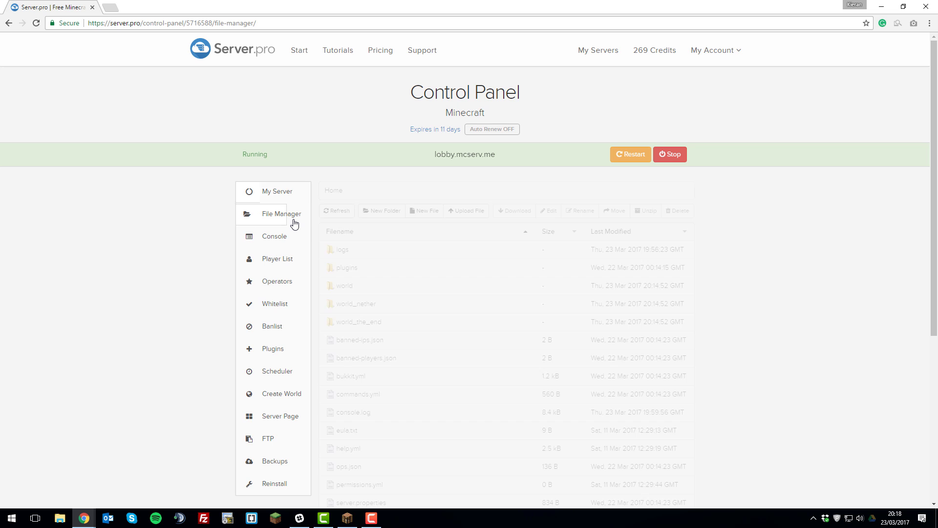
click(352, 268)
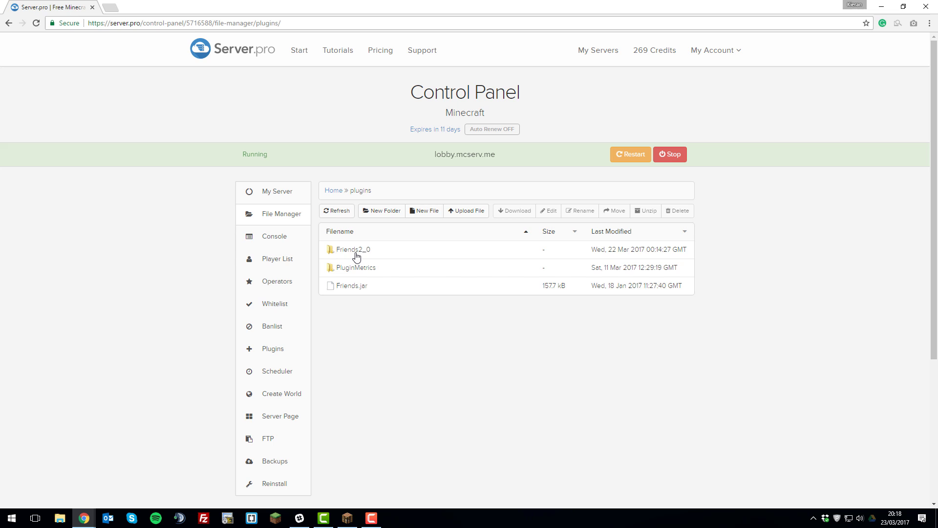
click(356, 251)
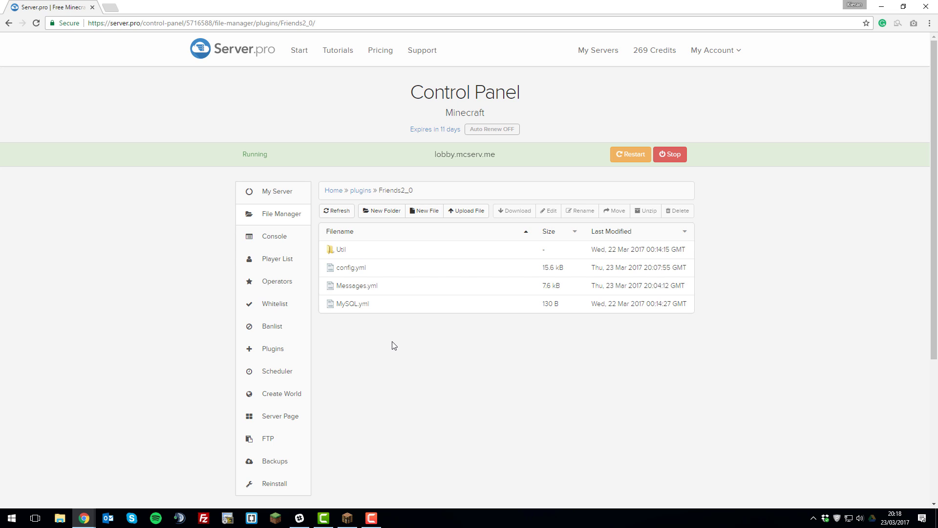
Step: Open Friends2_0's config.yml in the editor and scroll through its settings
click(358, 269)
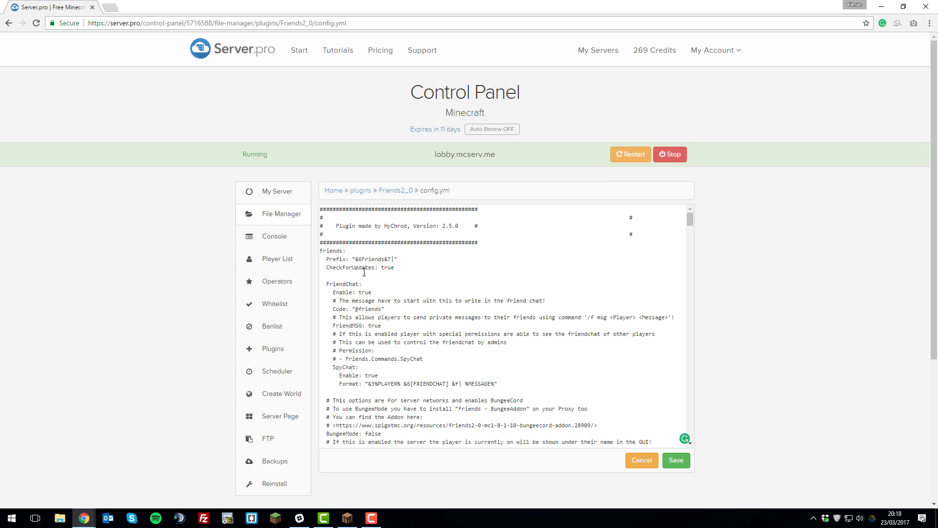
scroll(442, 264, down, 12)
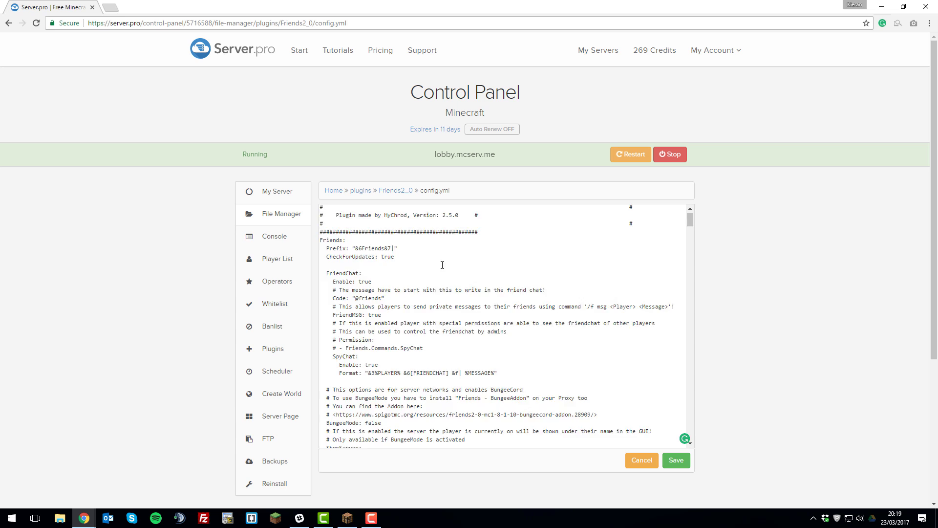
scroll(440, 267, down, 10)
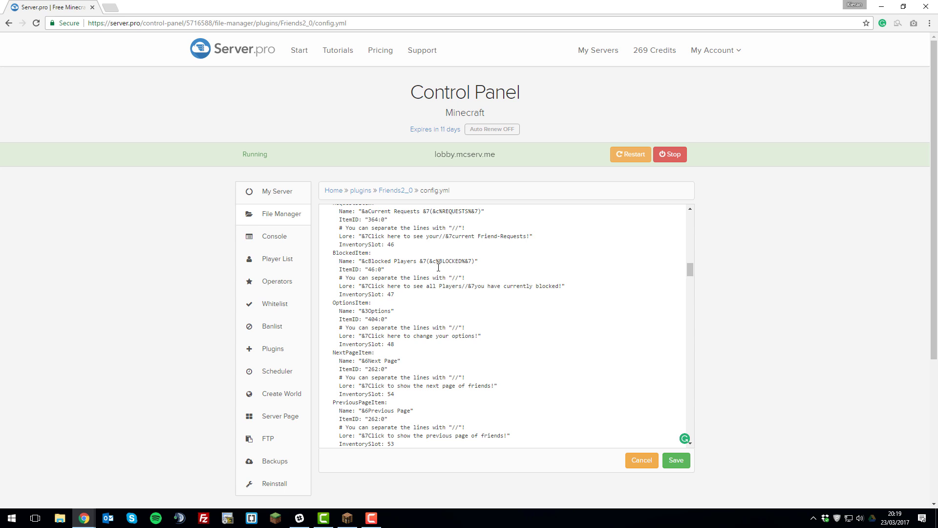
scroll(438, 268, up, 20)
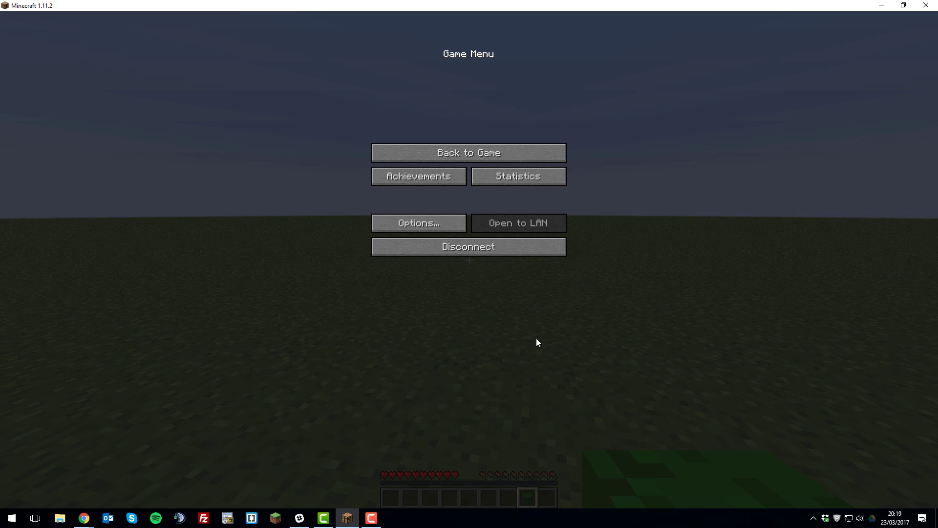
Step: Resume the game from the Game Menu and open chat to read the messages
key(Escape)
key(t)
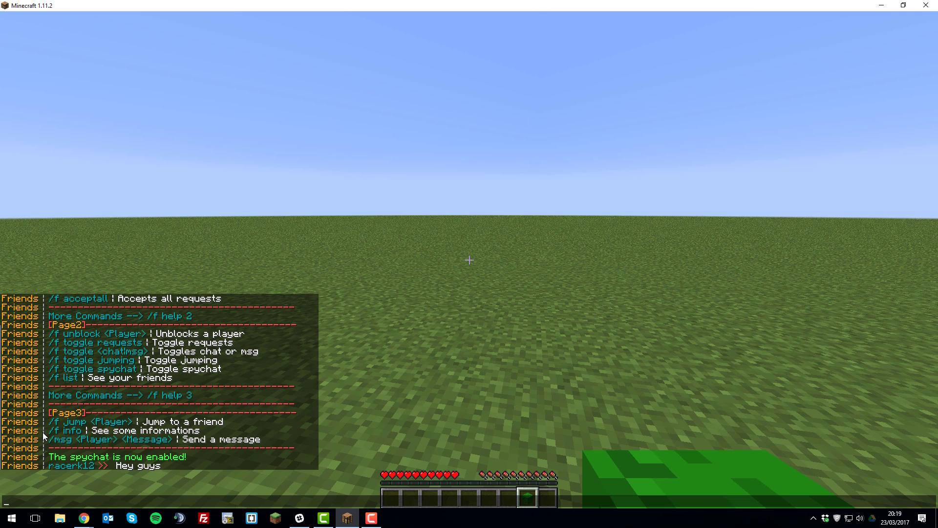
Step: Edit the config.yml Prefix to '&a[YouTube Craft Friends]', replacing Friends and colour &6
click(881, 6)
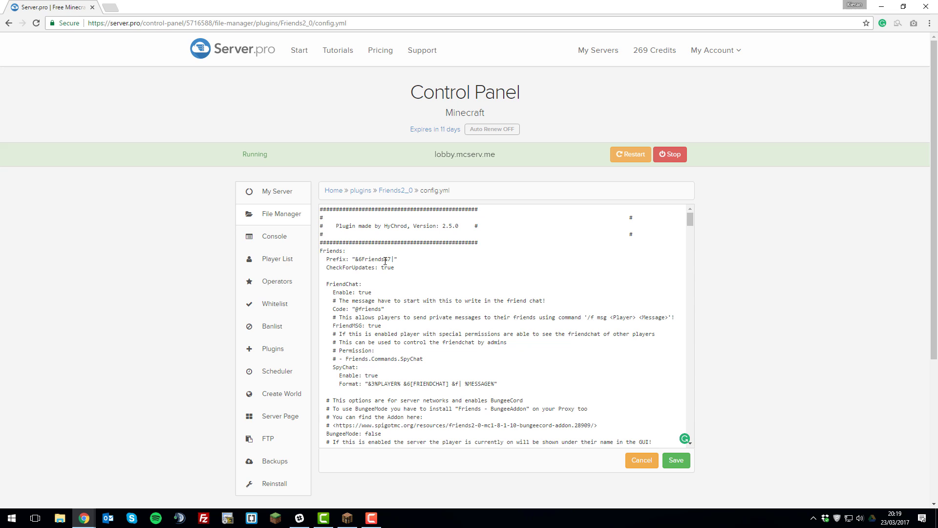
drag(384, 260, 362, 255)
text(YouTube Craft Friends])
key(BackSpace)
key(BackSpace)
key(BackSpace)
key(BackSpace)
text(])
click(364, 259)
key(BackSpace)
text(a)
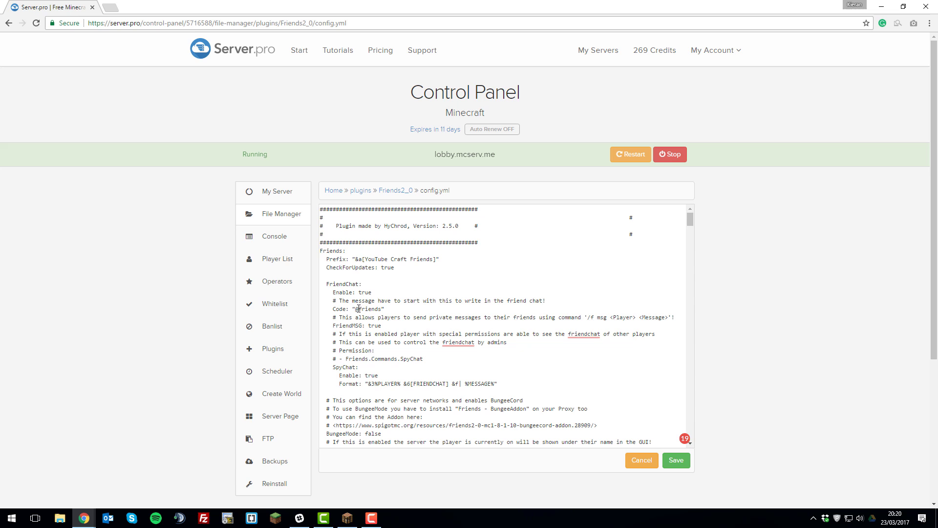
key(BackSpace)
text(-@)
key(BackSpace)
key(BackSpace)
text(@)
key(BackSpace)
text(-)
double_click(369, 308)
text(ytcf)
scroll(414, 291, down, 1)
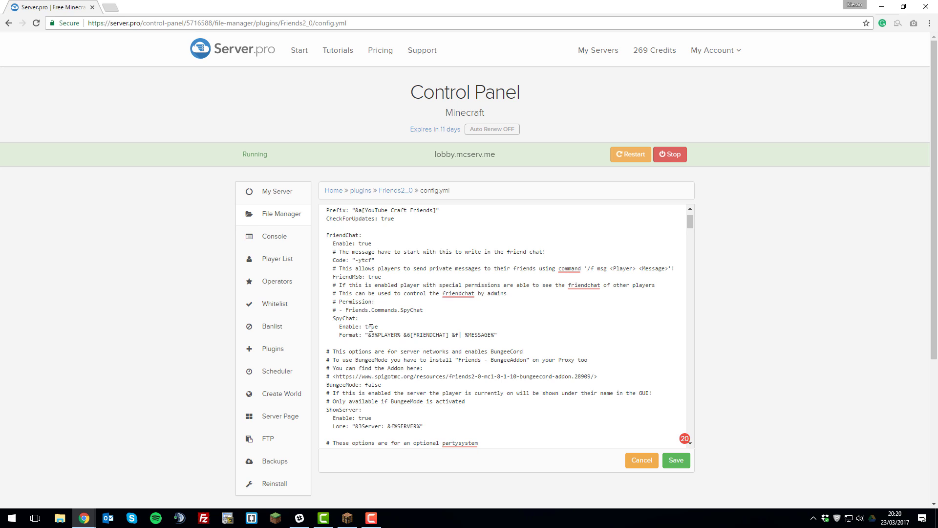
Step: Replace FRIENDCHAT with 'YTCF Spy Chat' in the SpyChat Format line
drag(430, 310, 345, 310)
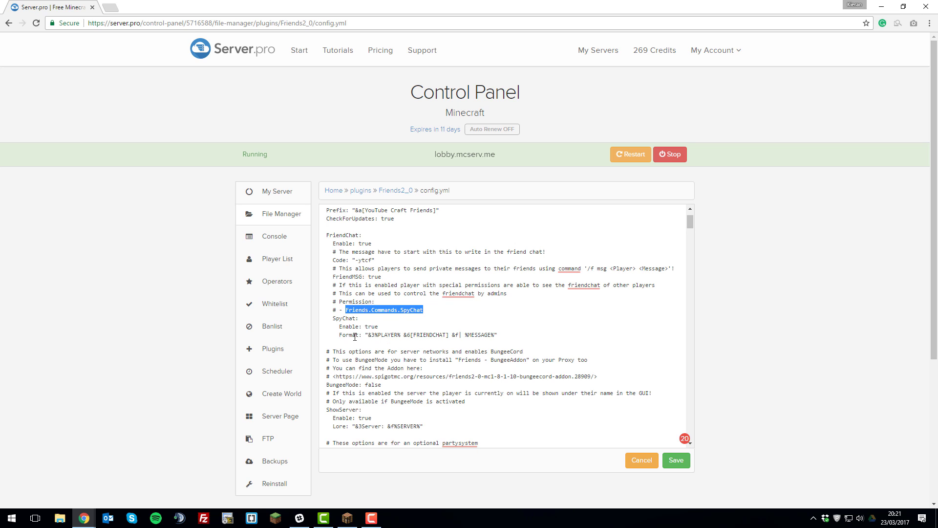
double_click(430, 334)
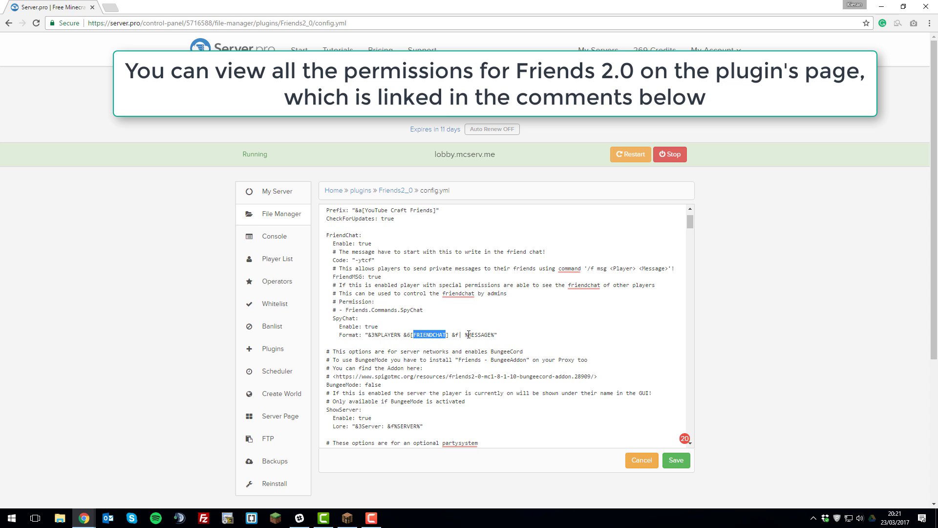
text(YTCF)
text( SPy)
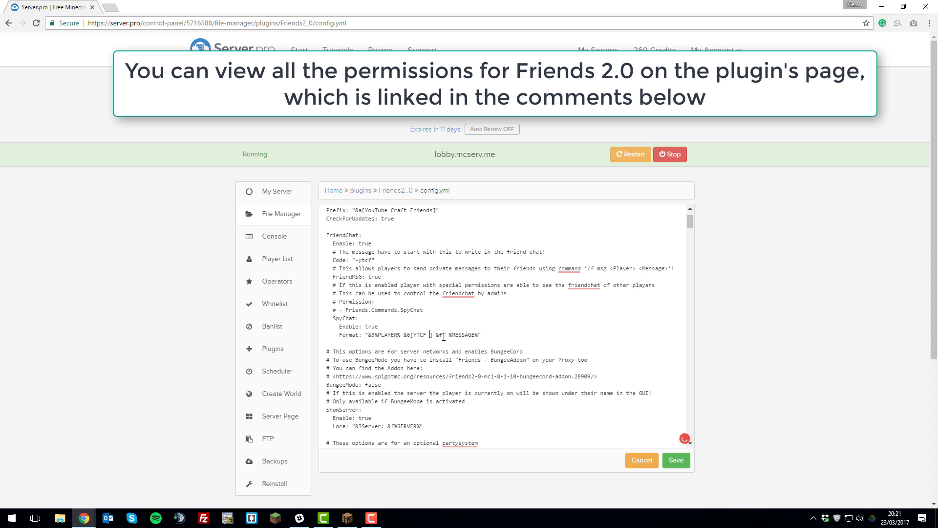
key(BackSpace)
key(BackSpace)
text(py Chat)
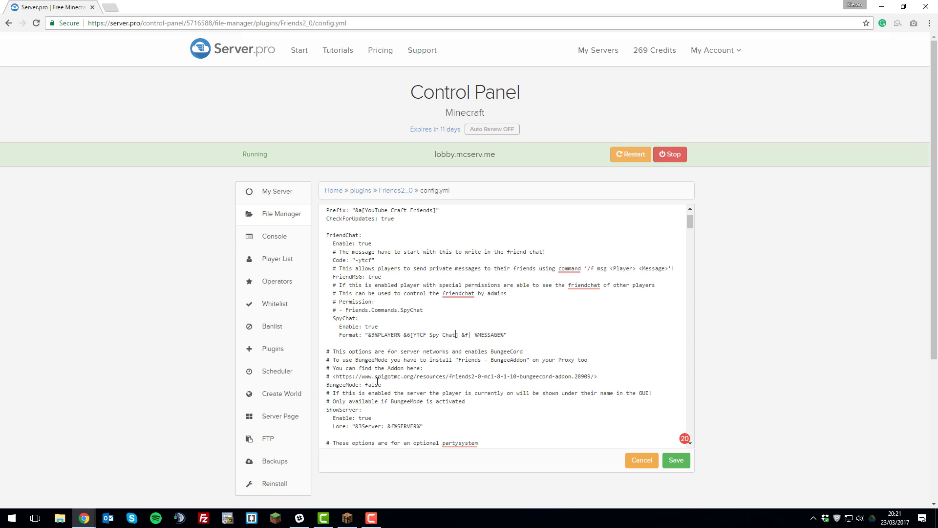
Step: Change the ShowServer Lore colour code from &3 to &b
scroll(381, 356, down, 1)
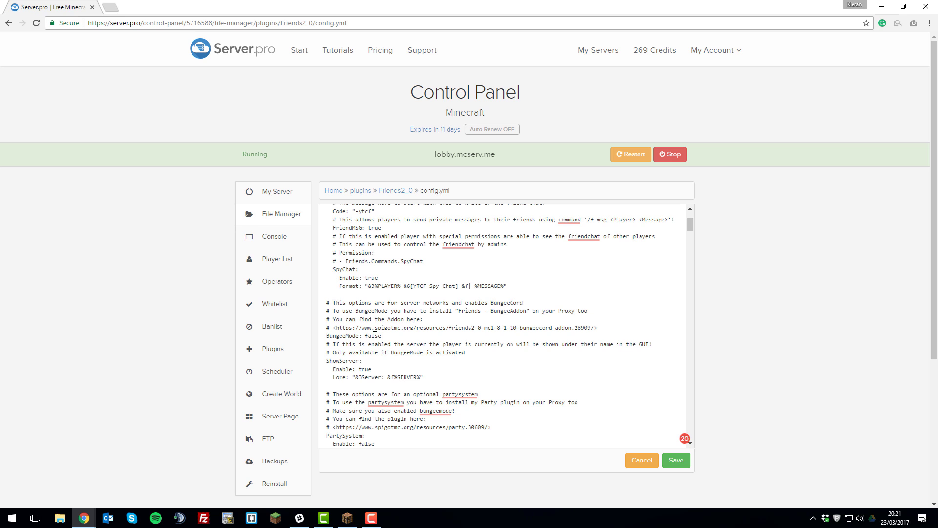
click(375, 335)
drag(394, 377, 422, 378)
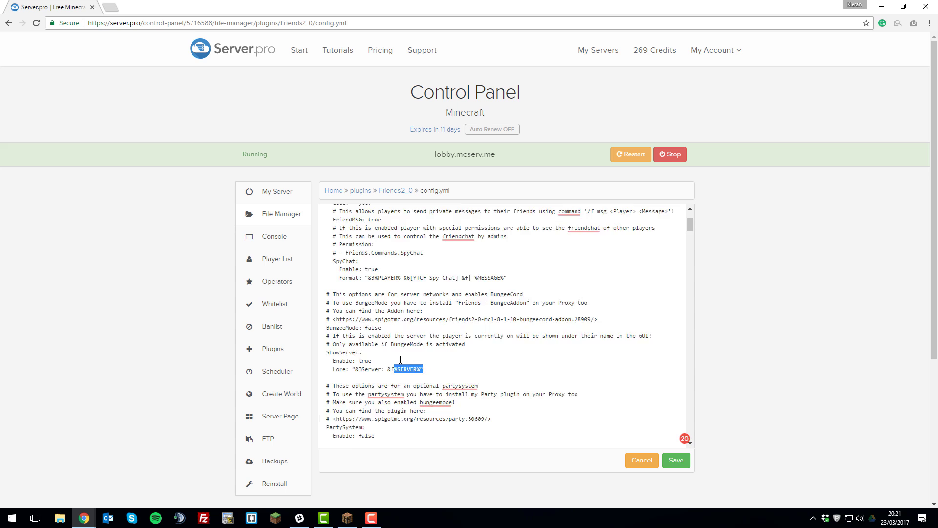
scroll(404, 368, down, 1)
click(362, 328)
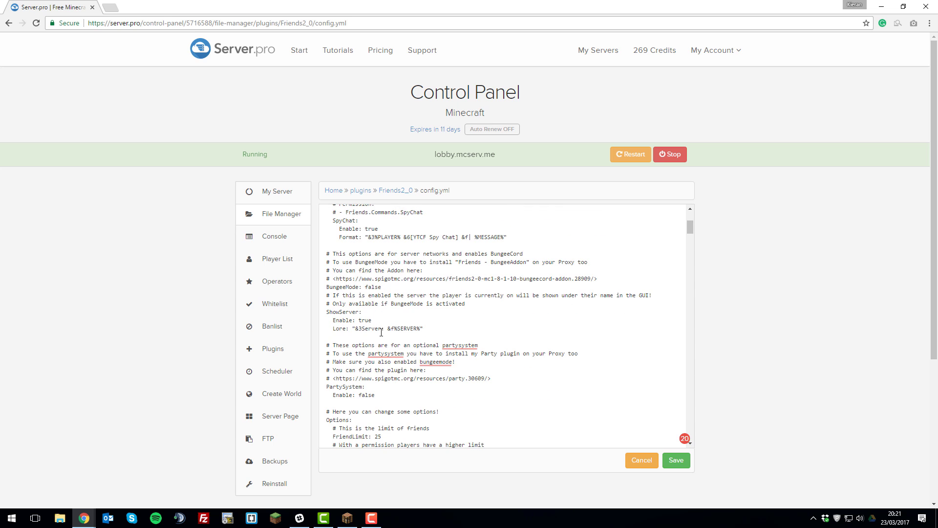
key(BackSpace)
text(b)
Step: Rename the lore label 'Server' to 'YTC Server' before %SERVER%
double_click(374, 328)
key(Right)
key(BackSpace)
key(BackSpace)
key(BackSpace)
key(BackSpace)
key(BackSpace)
key(BackSpace)
text(YTC Server)
Step: Set FriendLimit from 25 to 50 and FriendLimit+ from 50 to 100
scroll(372, 315, down, 3)
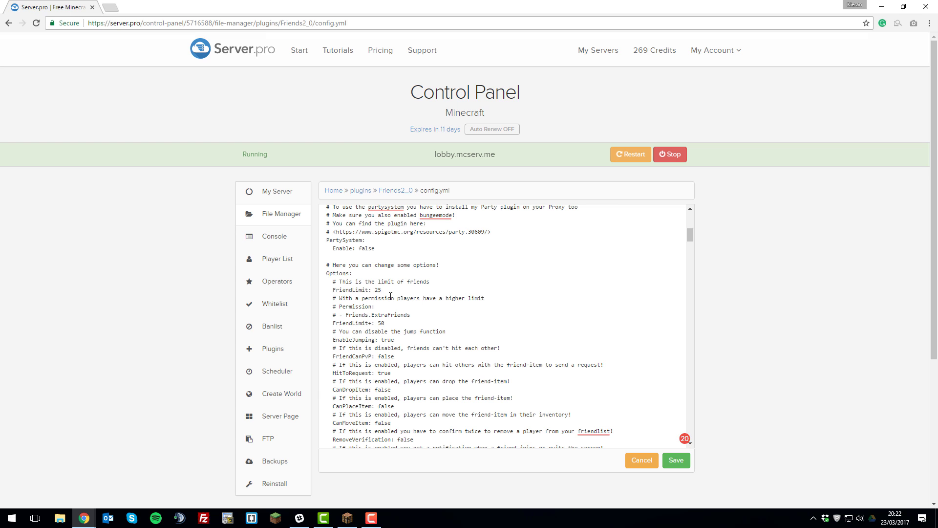
key(BackSpace)
key(BackSpace)
text(50)
scroll(397, 293, down, 1)
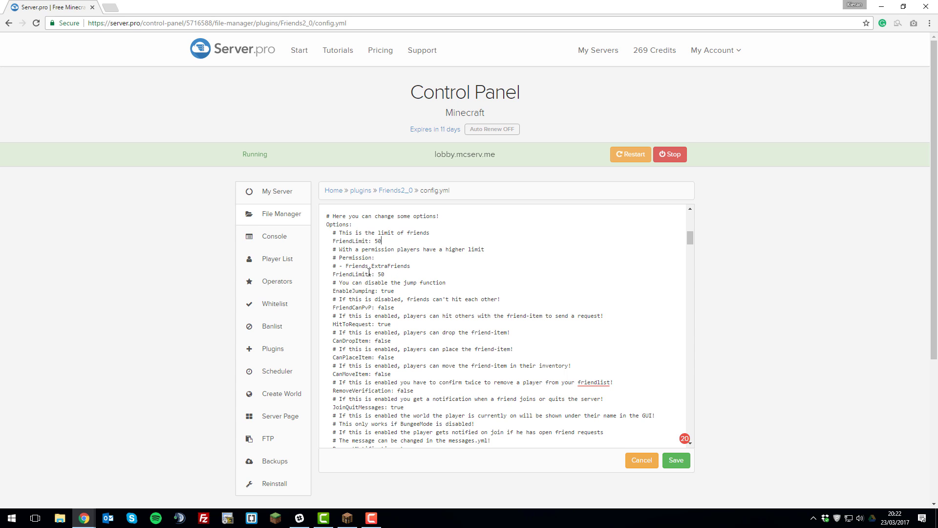
drag(346, 266, 372, 264)
click(400, 277)
key(BackSpace)
key(BackSpace)
text(100)
Step: Review the remaining options, including the BungeeMode note, down to the GUI section
drag(330, 291, 433, 394)
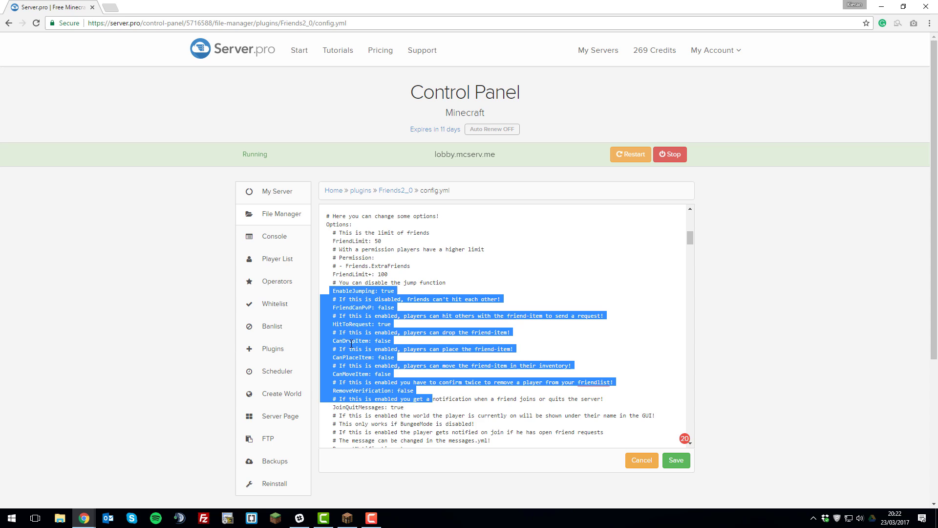
scroll(515, 345, down, 4)
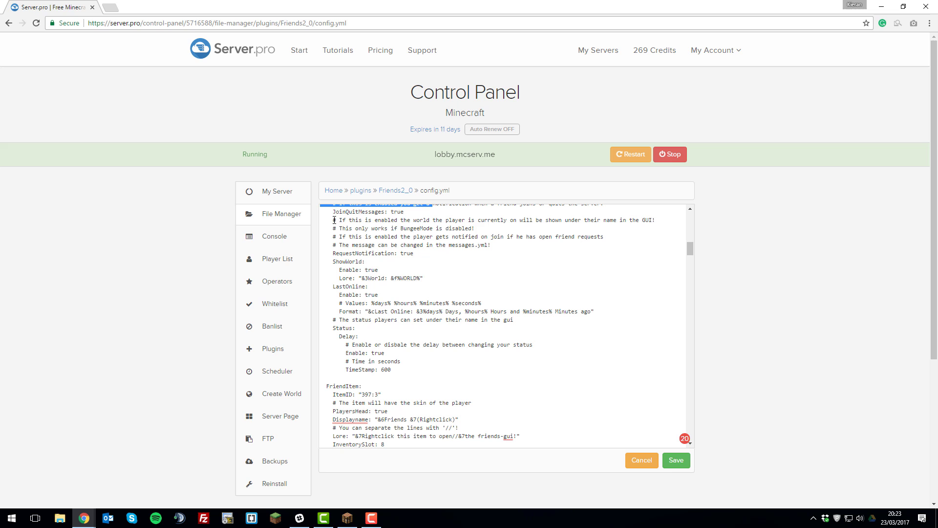
drag(336, 229, 475, 228)
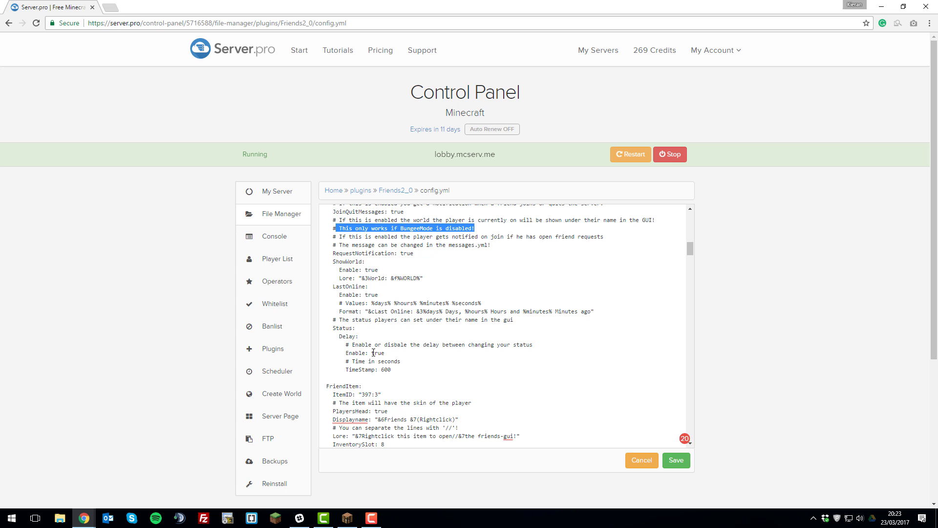
scroll(388, 319, down, 8)
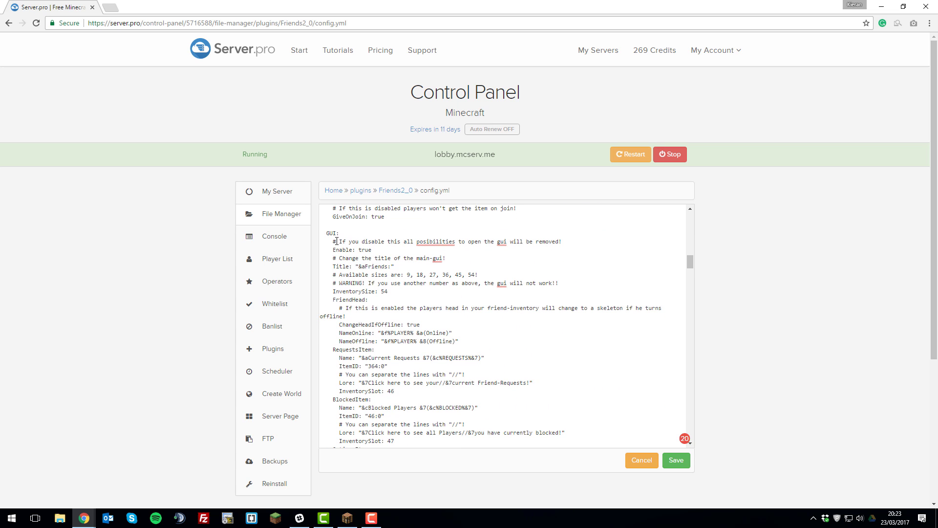
scroll(337, 241, down, 1)
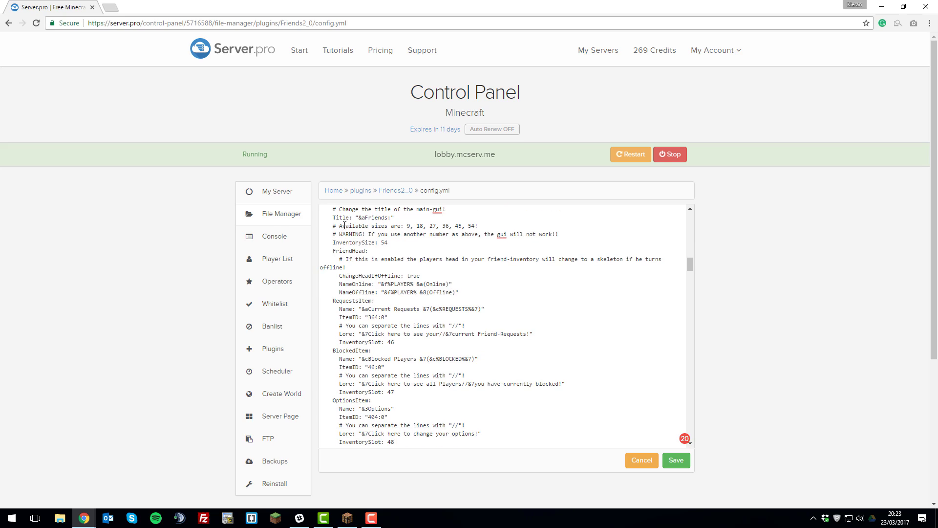
click(347, 518)
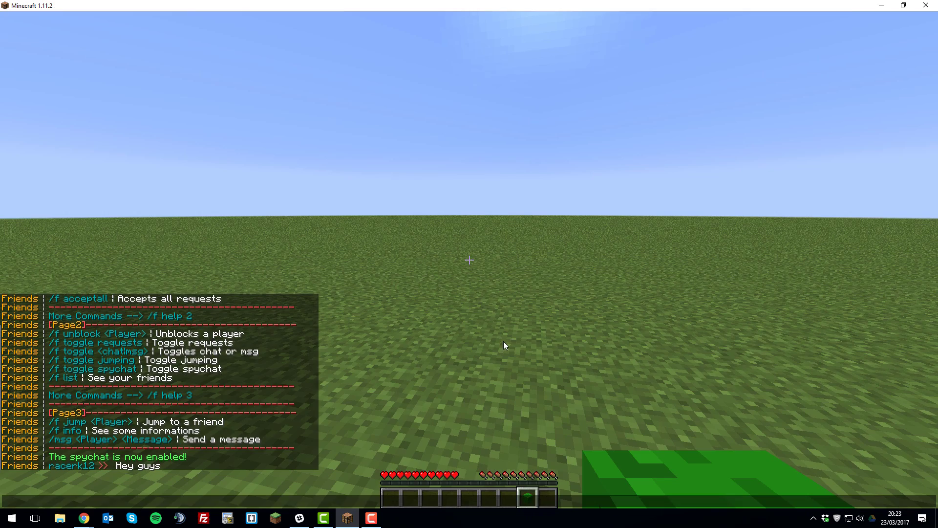
key(Escape)
right_click(469, 260)
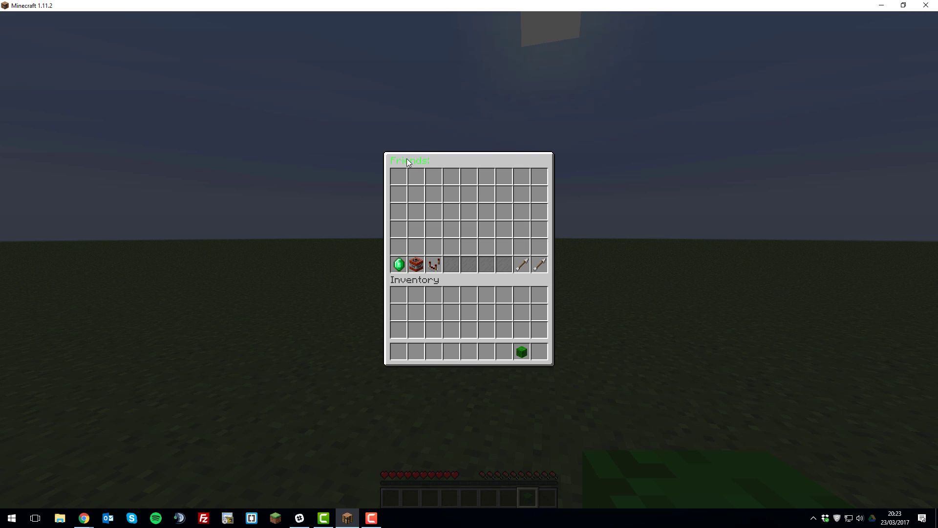
key(alt+Tab)
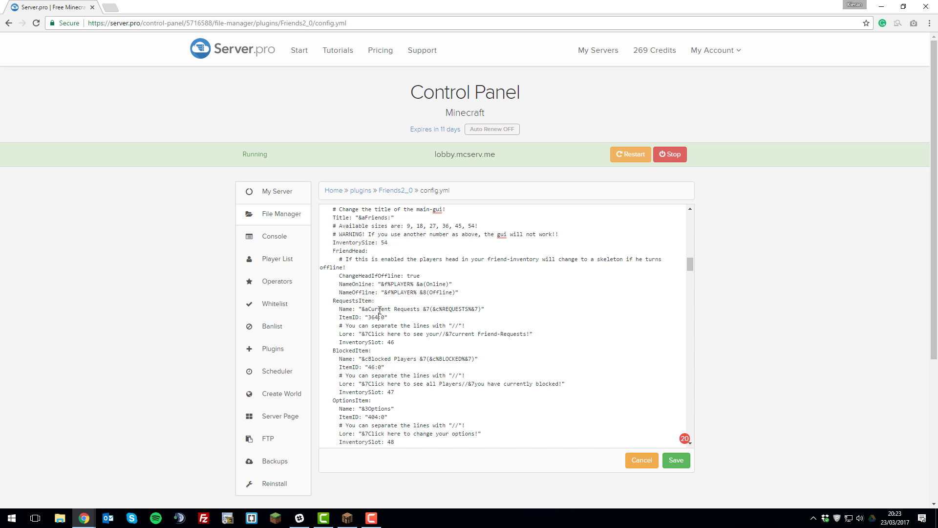
Step: Rename the requests item from '&aCurrent Requests' to '&8Pending Requests'
double_click(380, 309)
text(aC)
key(BackSpace)
text(Pending)
click(368, 308)
key(BackSpace)
text(8)
Step: Change the requests item InventorySlot from 46 to 0
click(395, 342)
key(BackSpace)
key(BackSpace)
text(0)
scroll(382, 294, down, 1)
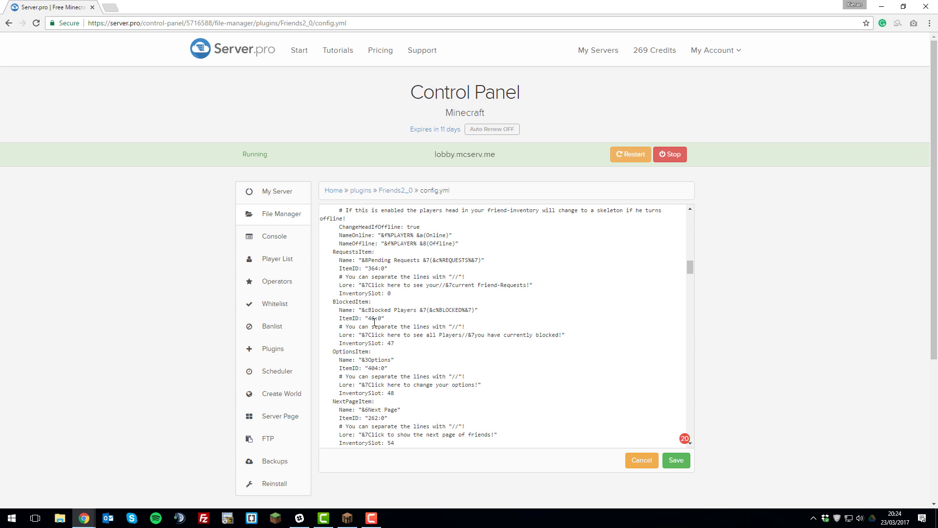
scroll(374, 322, down, 2)
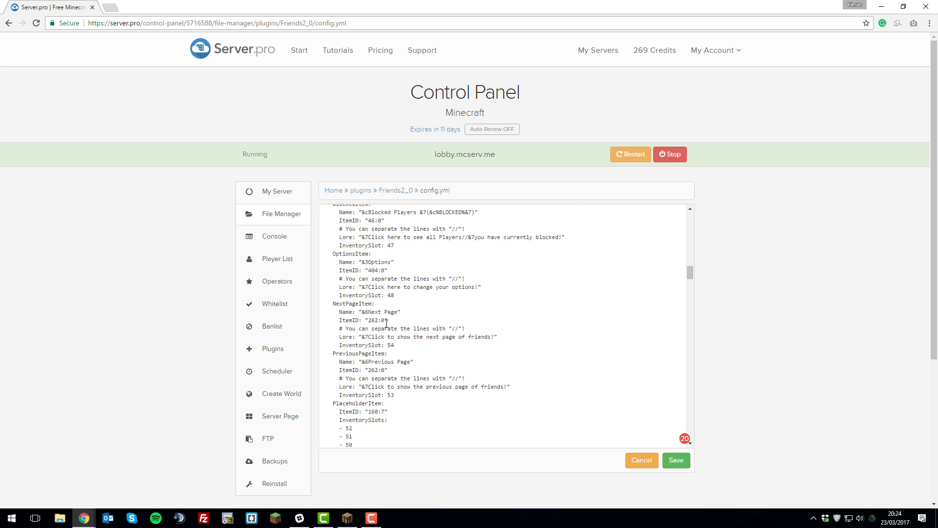
scroll(383, 320, up, 4)
scroll(388, 363, down, 10)
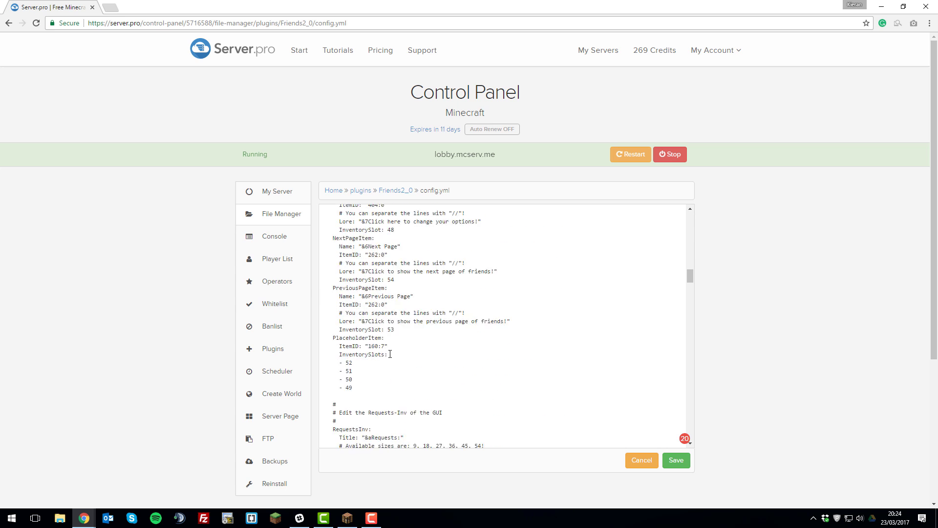
scroll(366, 278, up, 1)
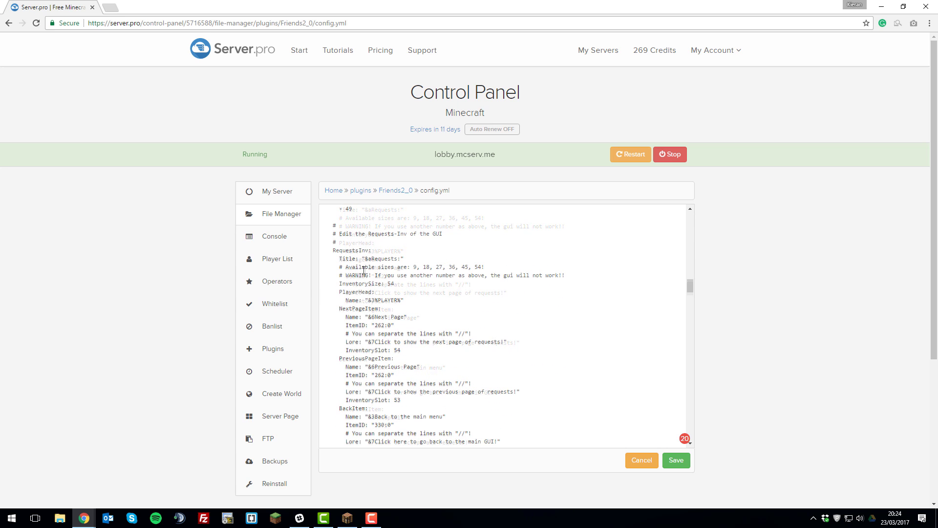
scroll(364, 270, down, 7)
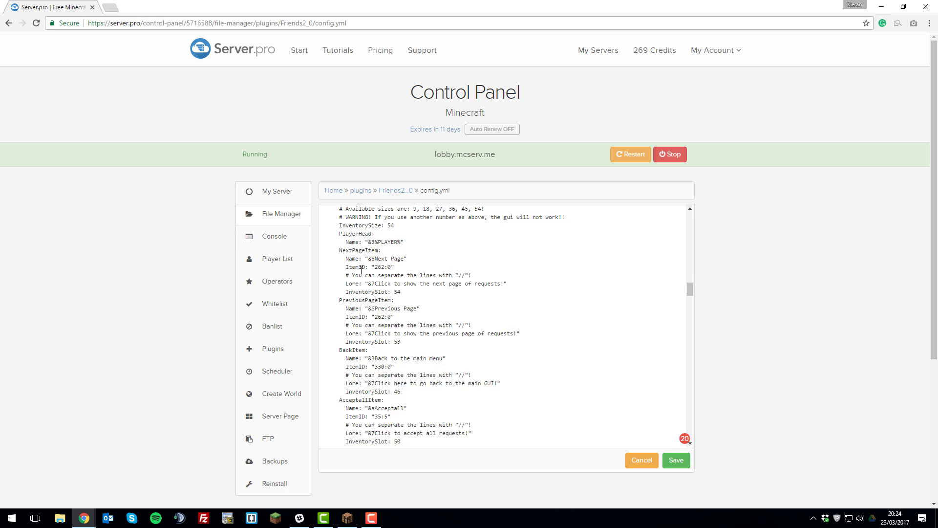
scroll(361, 270, down, 15)
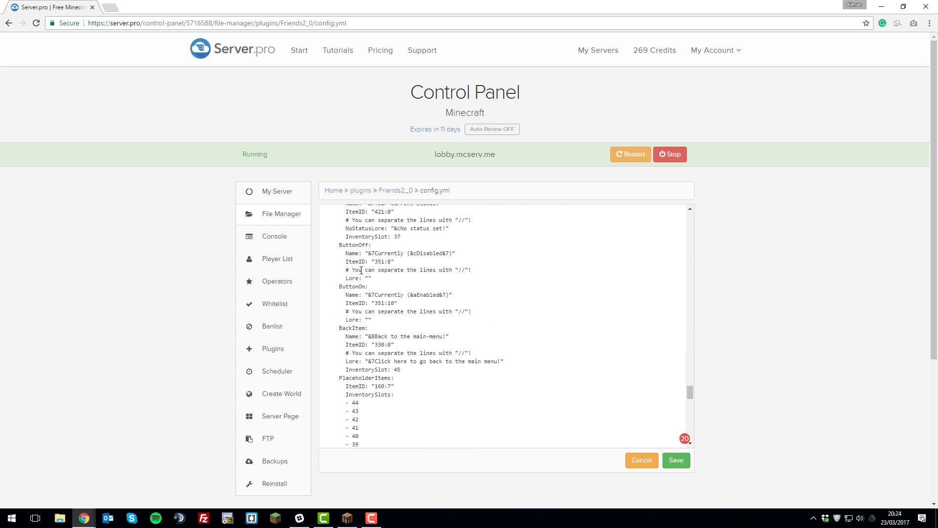
scroll(361, 271, down, 15)
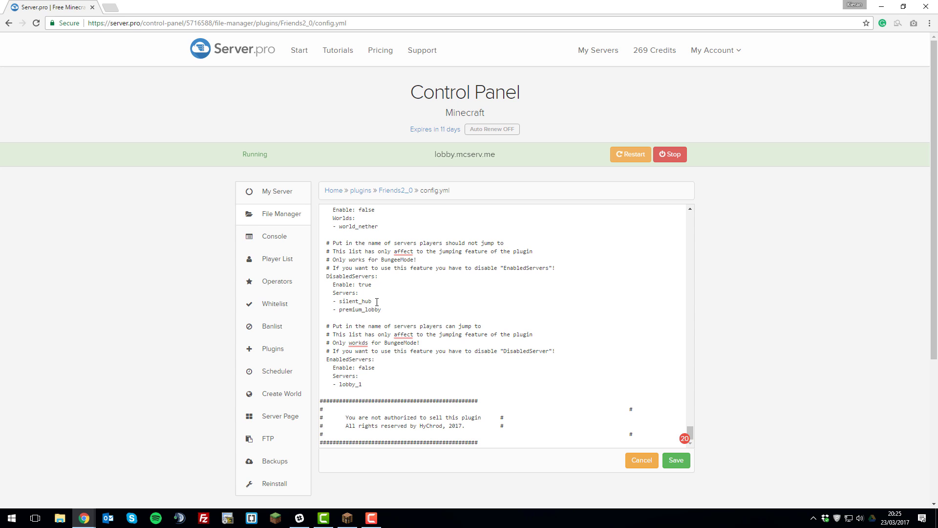
Step: Replace silent_hub with kitpvp under DisabledServers and delete the premium_lobby entry
drag(377, 301, 338, 301)
text(kitpvp)
drag(384, 310, 366, 299)
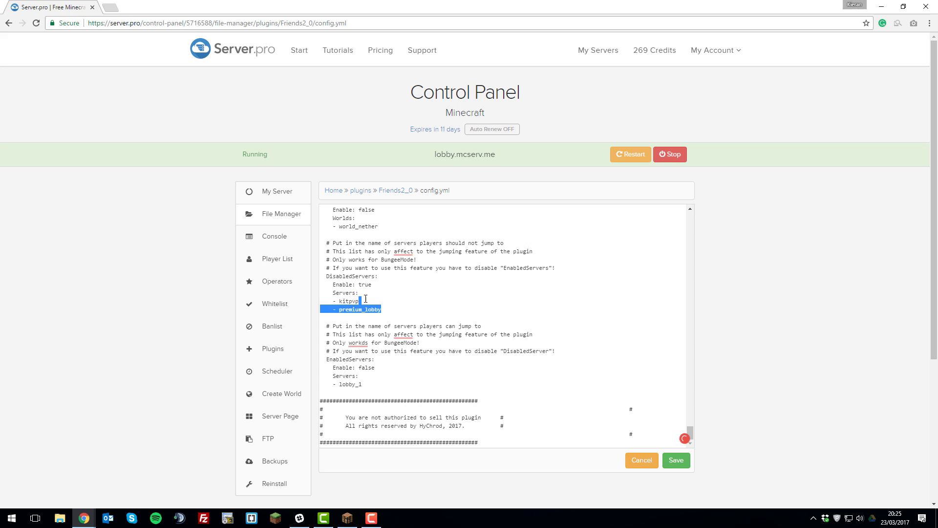
key(BackSpace)
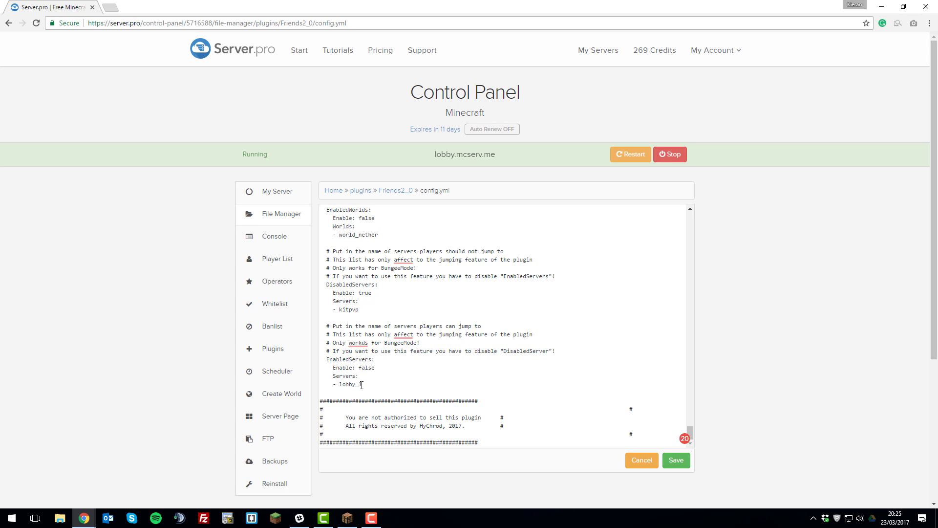
Step: Scroll back to the top of the edited config.yml and save it
scroll(361, 384, down, 3)
scroll(422, 275, up, 10)
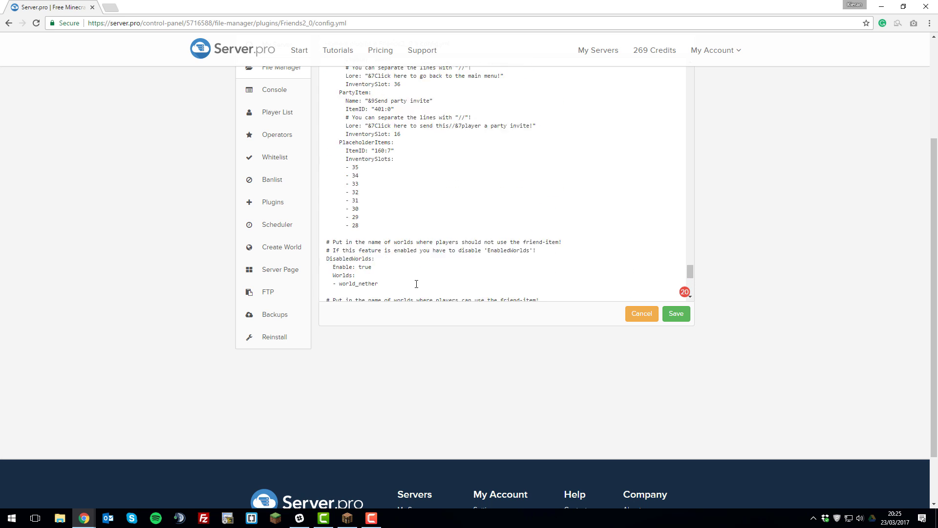
scroll(422, 266, up, 4)
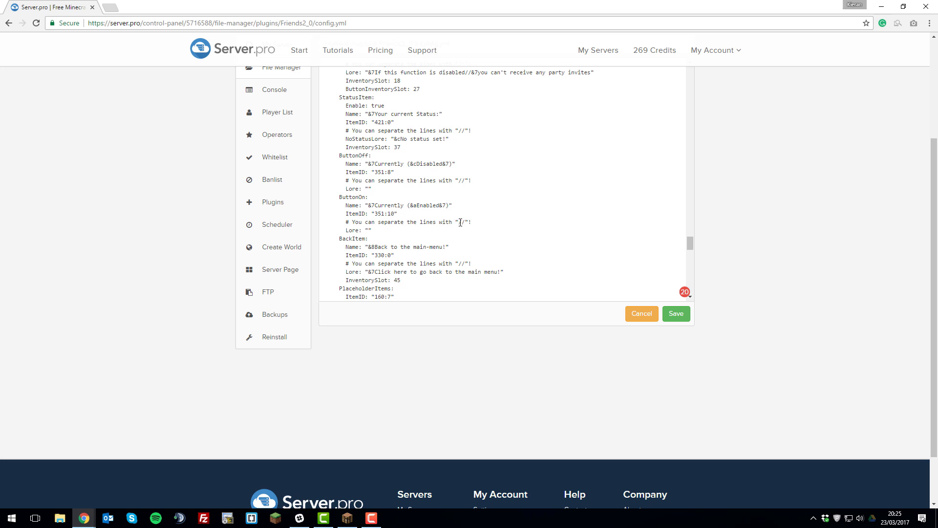
scroll(348, 220, up, 10)
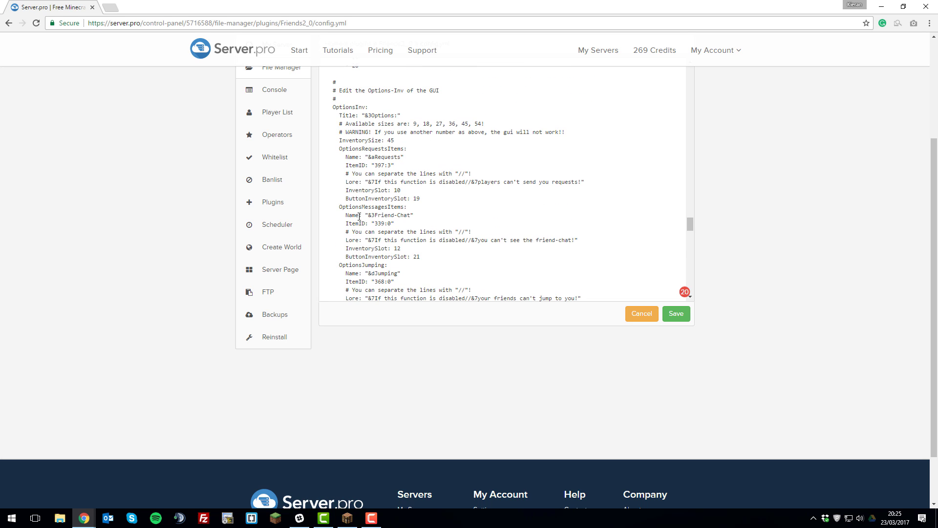
scroll(359, 216, up, 8)
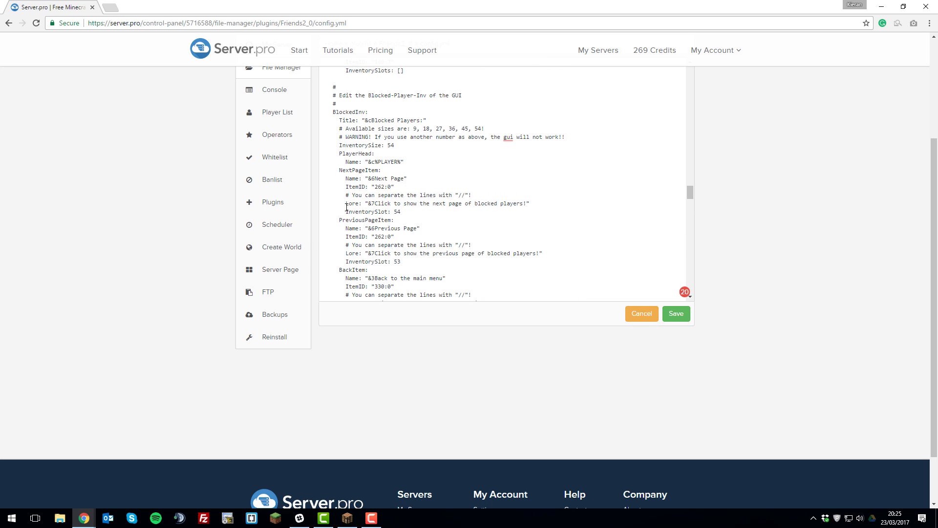
scroll(360, 200, up, 3)
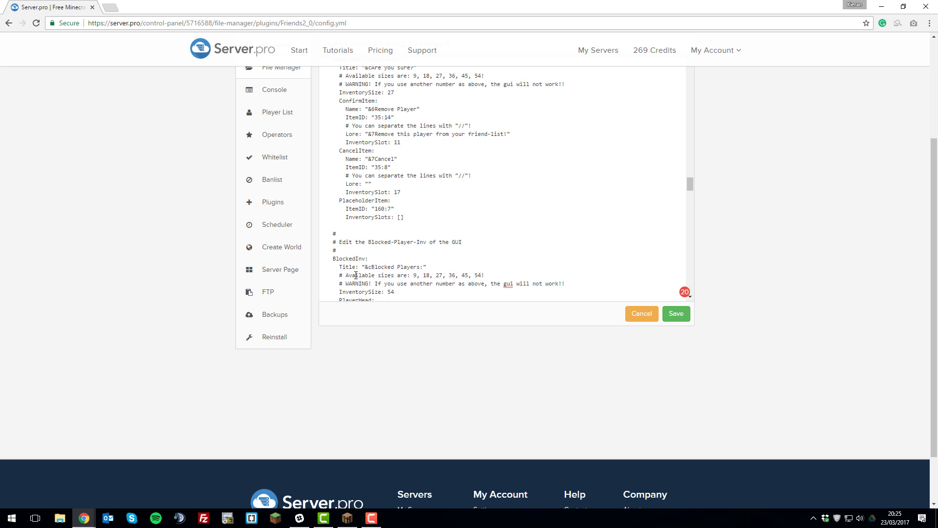
drag(339, 275, 567, 283)
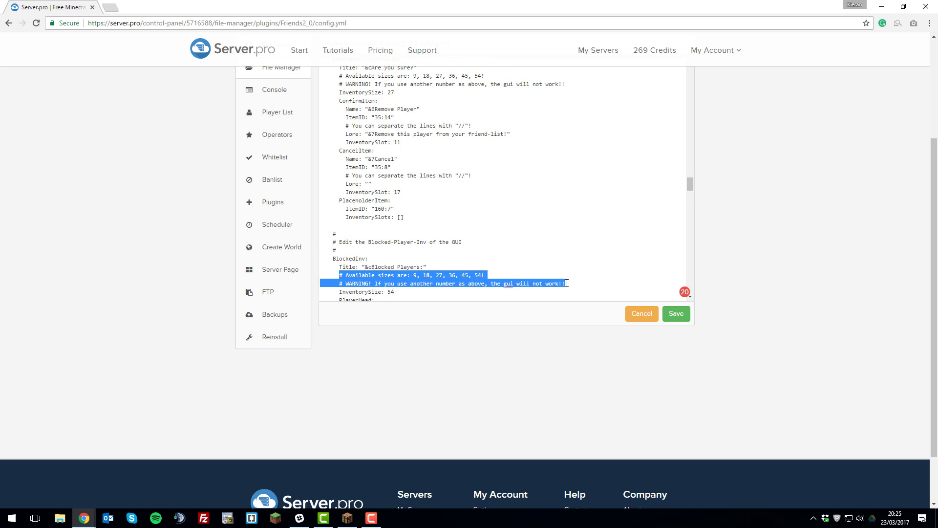
scroll(478, 237, up, 2)
scroll(362, 249, up, 2)
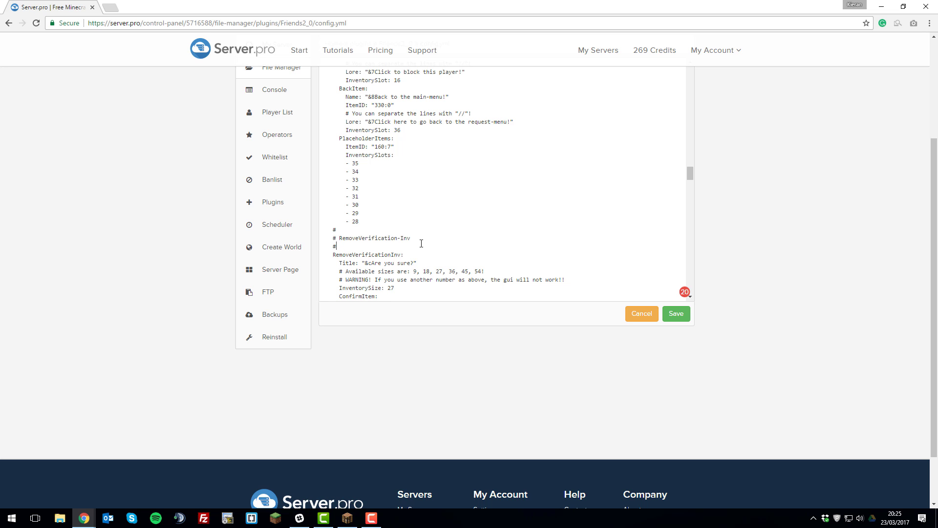
scroll(420, 230, up, 2)
scroll(743, 239, up, 3)
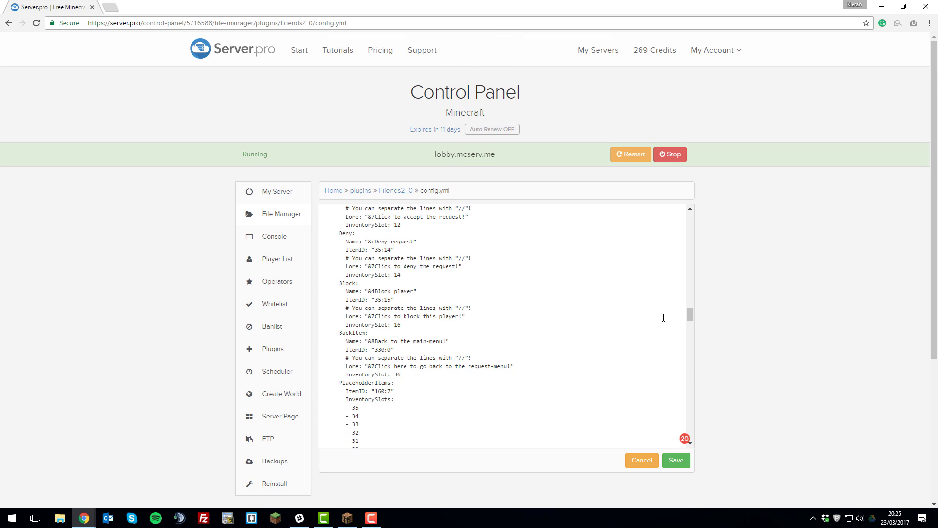
scroll(482, 318, up, 4)
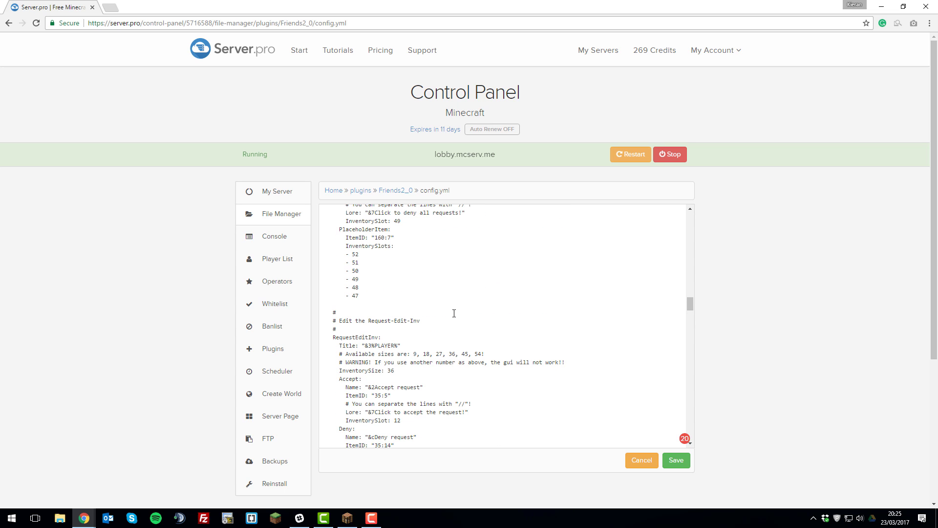
scroll(454, 313, up, 4)
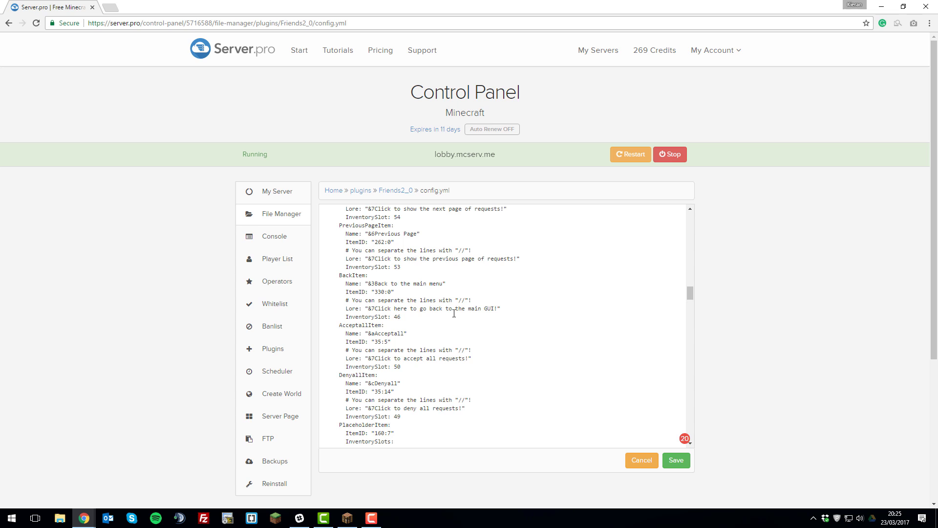
click(677, 461)
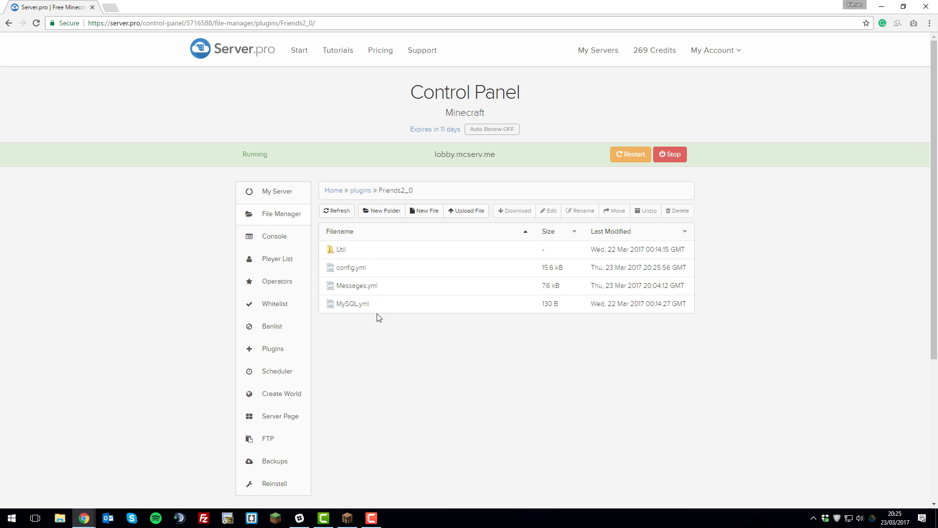
Step: In Messages.yml, change the NoPerm message to 'You cant type that' and save
double_click(367, 290)
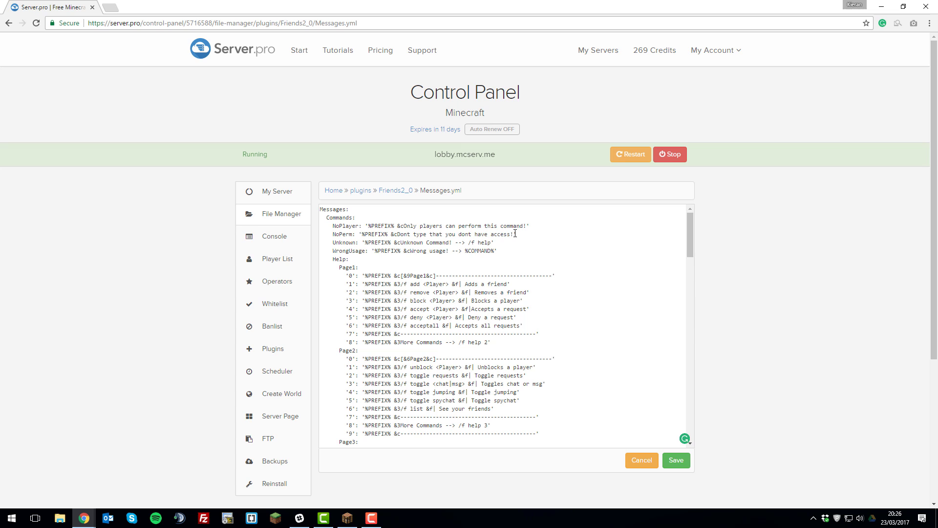
drag(513, 234, 397, 234)
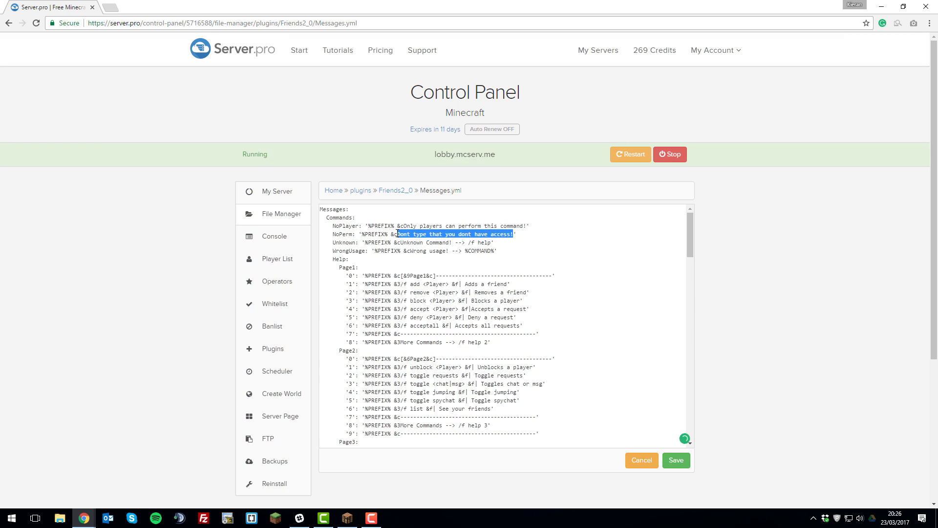
key(BackSpace)
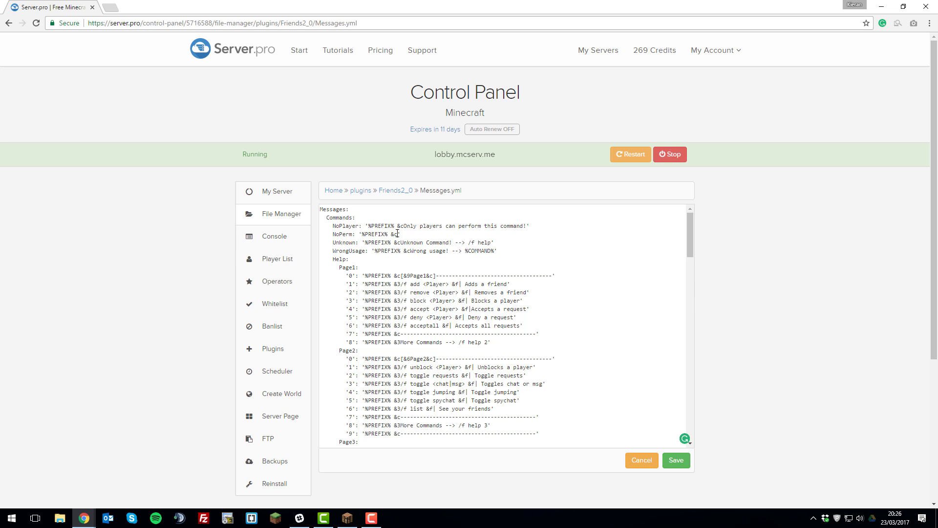
text(You cant type that)
scroll(427, 244, down, 15)
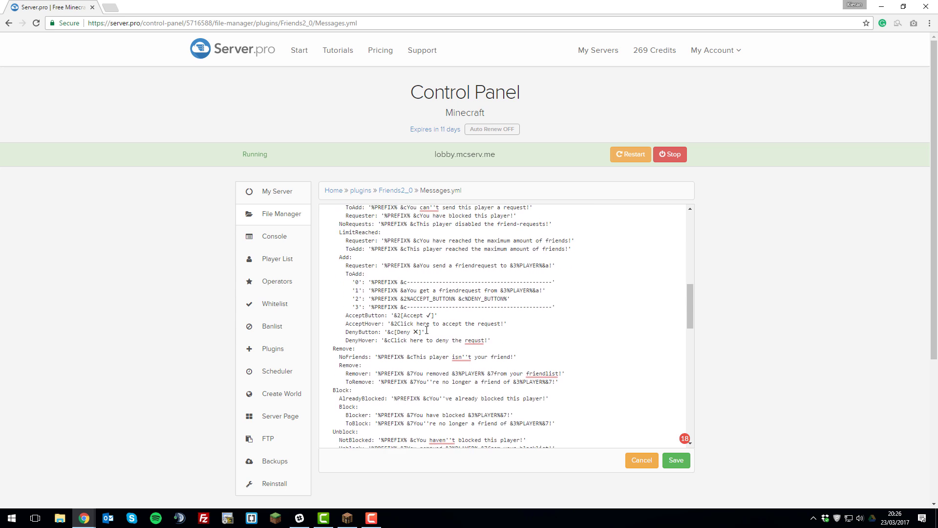
scroll(422, 334, down, 10)
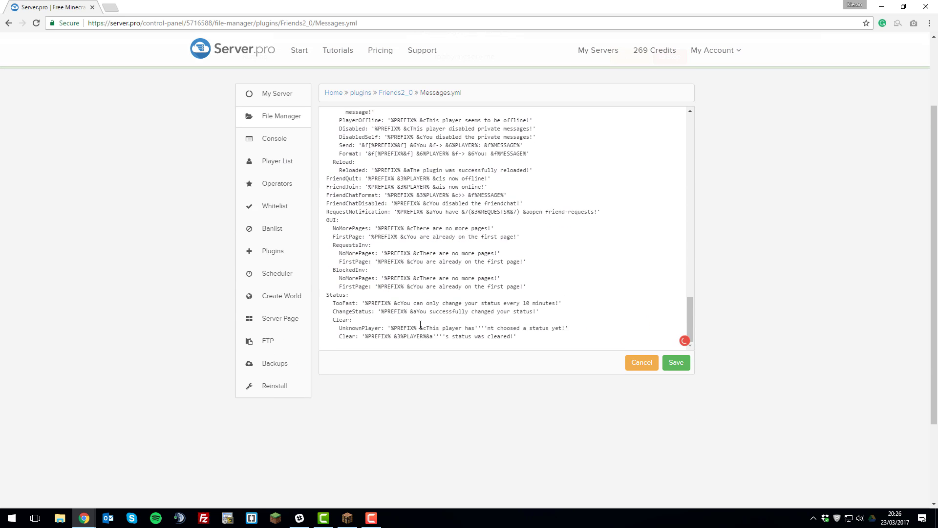
click(677, 364)
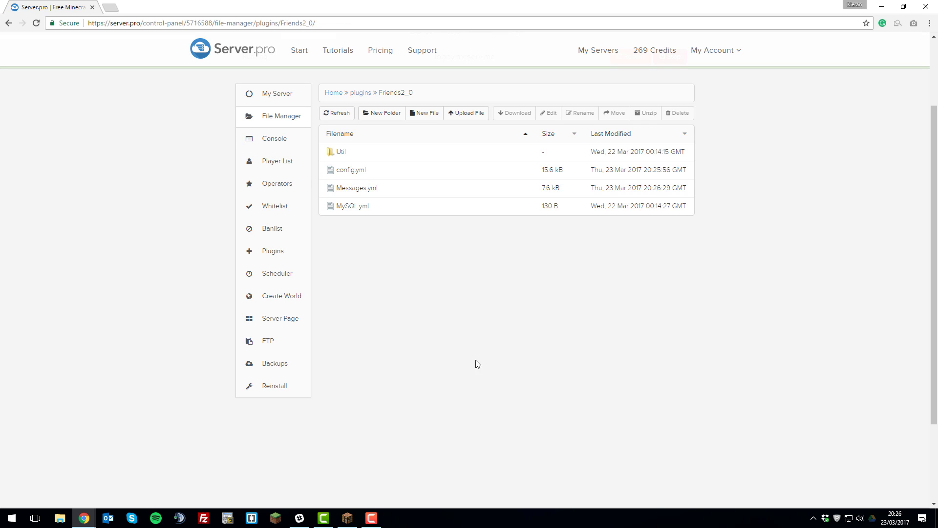
Step: Save MySQL.yml unchanged, restart the server, and switch to Minecraft
click(353, 210)
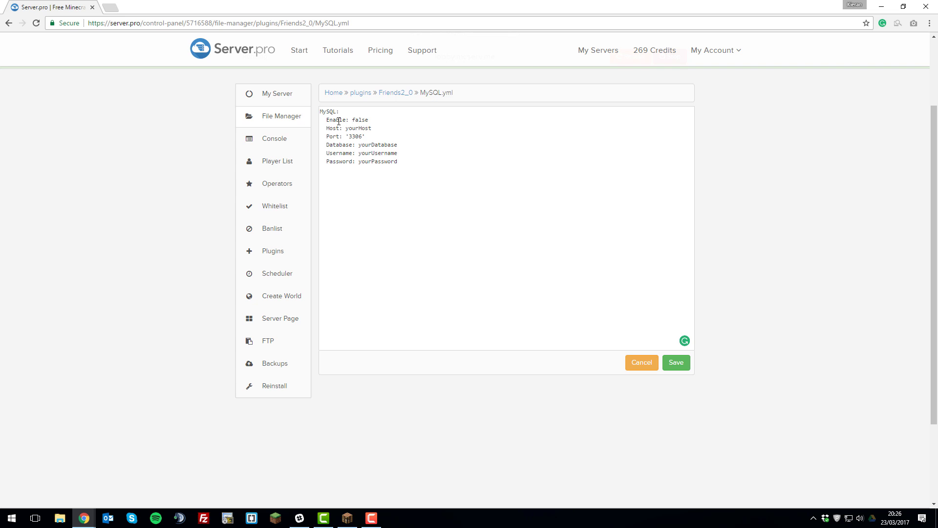
click(676, 363)
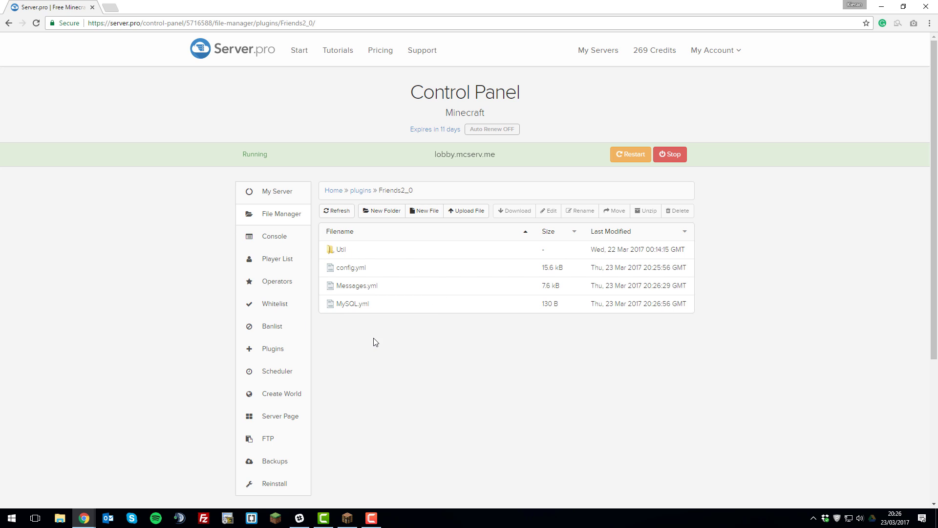
click(634, 157)
click(348, 519)
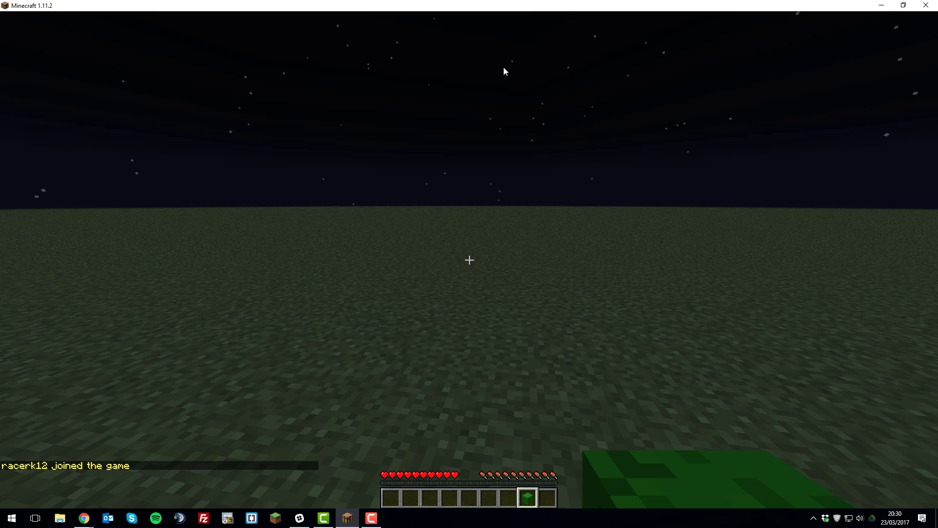
Step: Run /f help, then send 'Hey guys, how you doing?' to friend chat using -ytcf
text(t)
text(/)
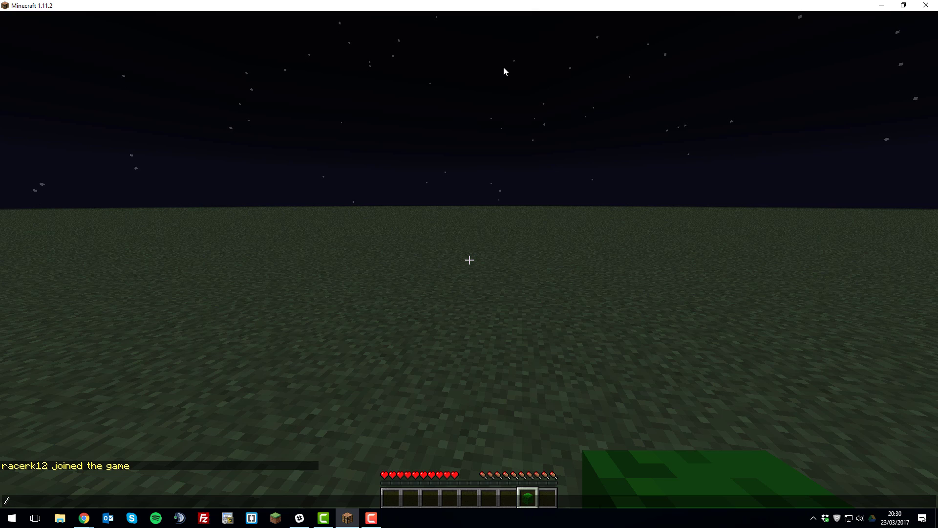
text(f help)
key(Return)
key(t)
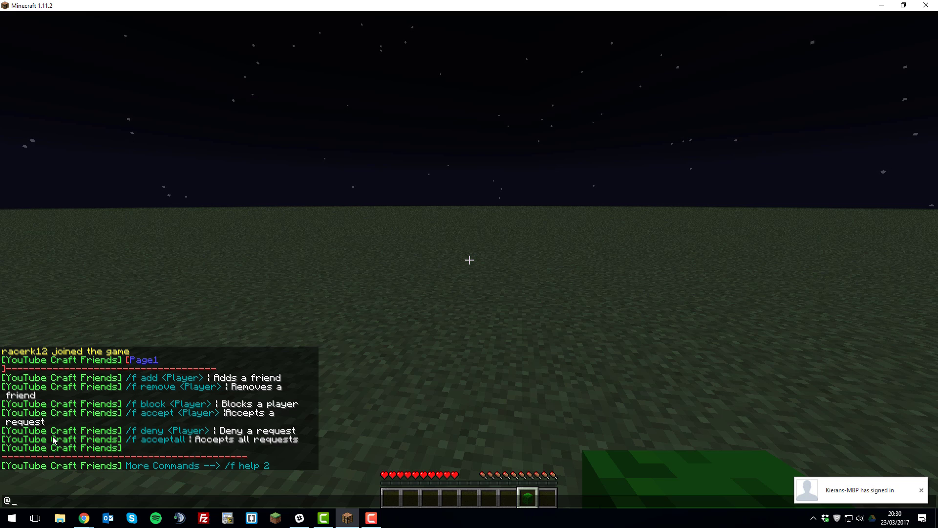
text(friends theehroau)
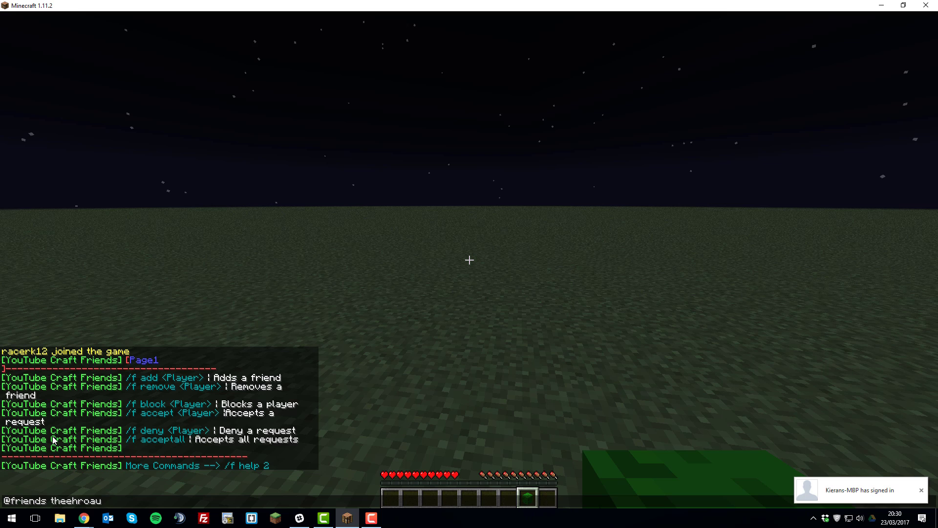
key(BackSpace)
key(BackSpace)
key(BackSpace)
key(BackSpace)
key(BackSpace)
key(BackSpace)
key(BackSpace)
key(BackSpace)
key(BackSpace)
key(BackSpace)
key(BackSpace)
key(BackSpace)
key(BackSpace)
key(BackSpace)
key(BackSpace)
key(BackSpace)
key(BackSpace)
key(BackSpace)
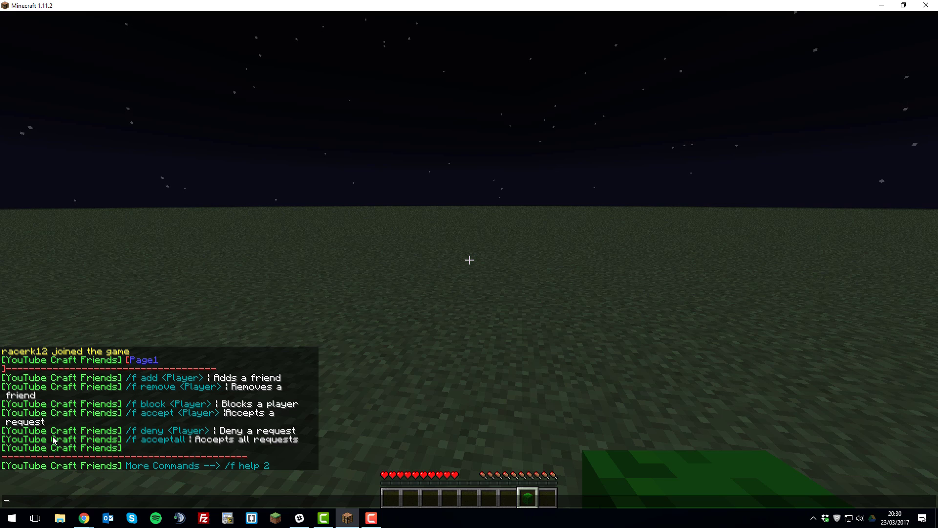
text(-ytcf Hey guys, how you doing?)
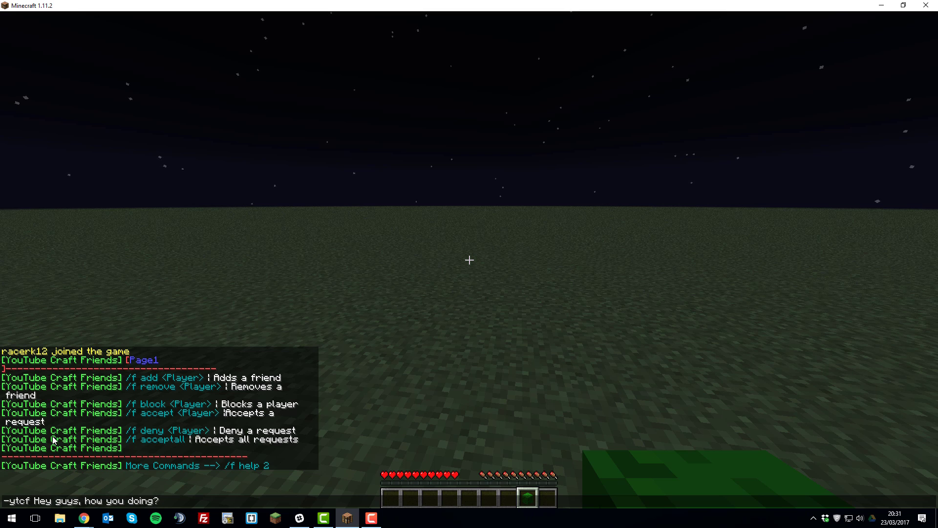
key(Return)
key(t)
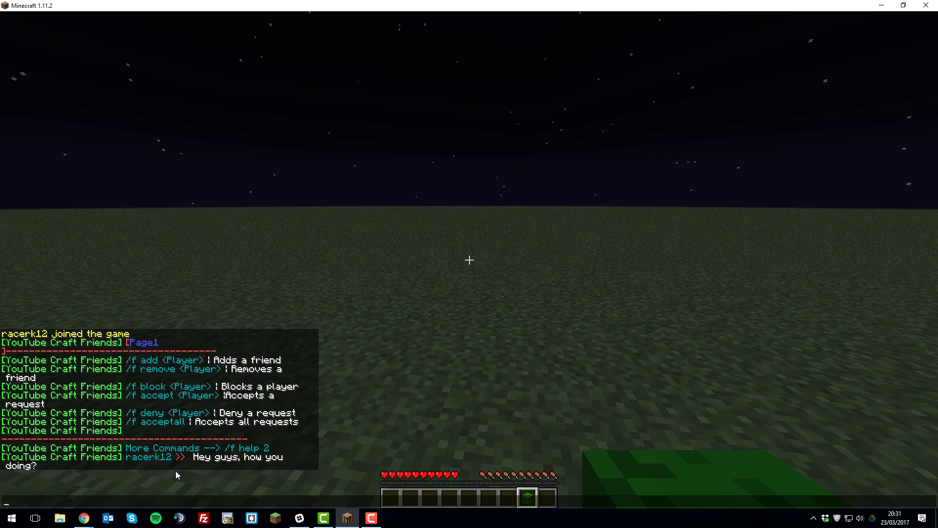
key(Escape)
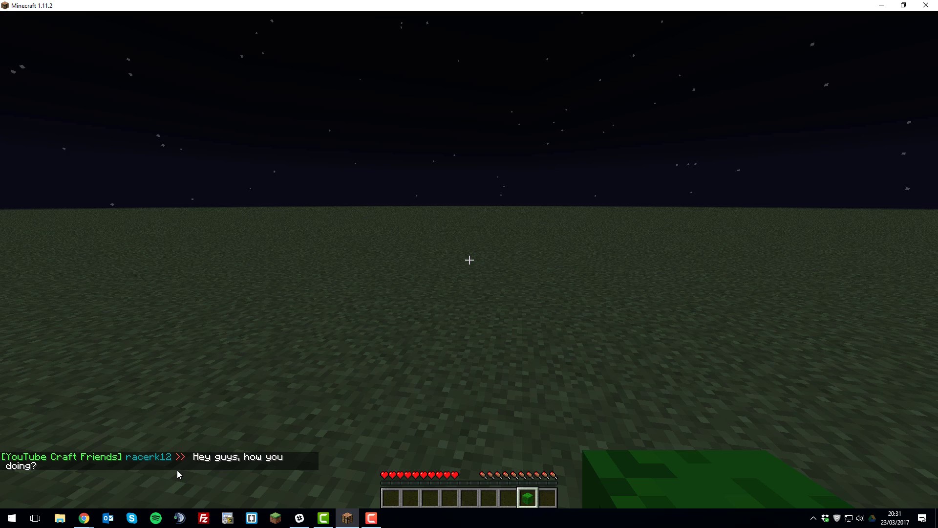